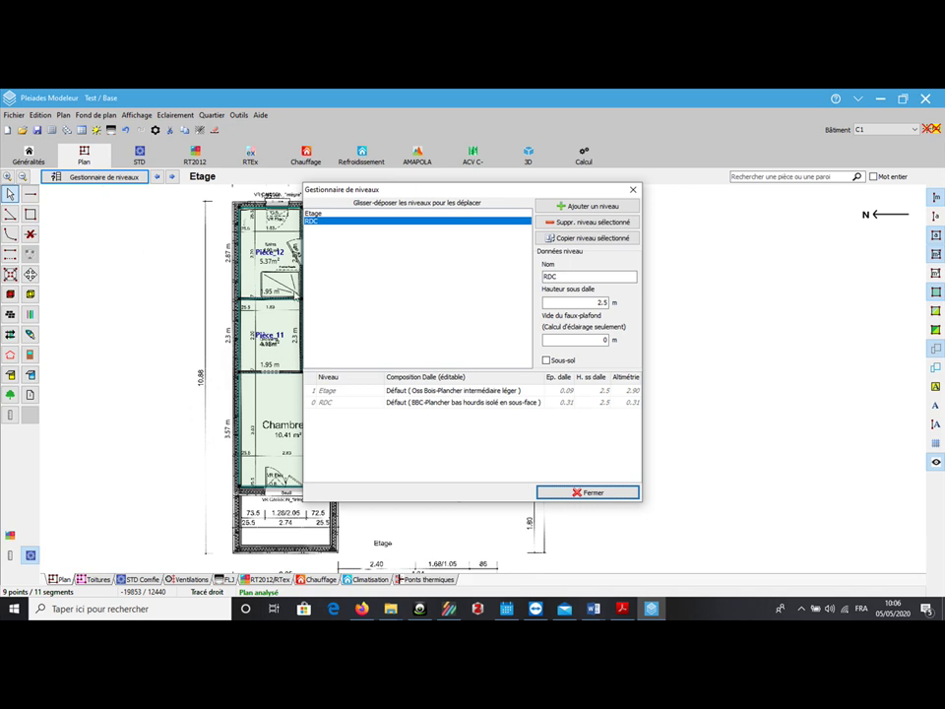
# Copy the RDC level in the level manager and rename the copy Combles
pyautogui.click(589, 242)
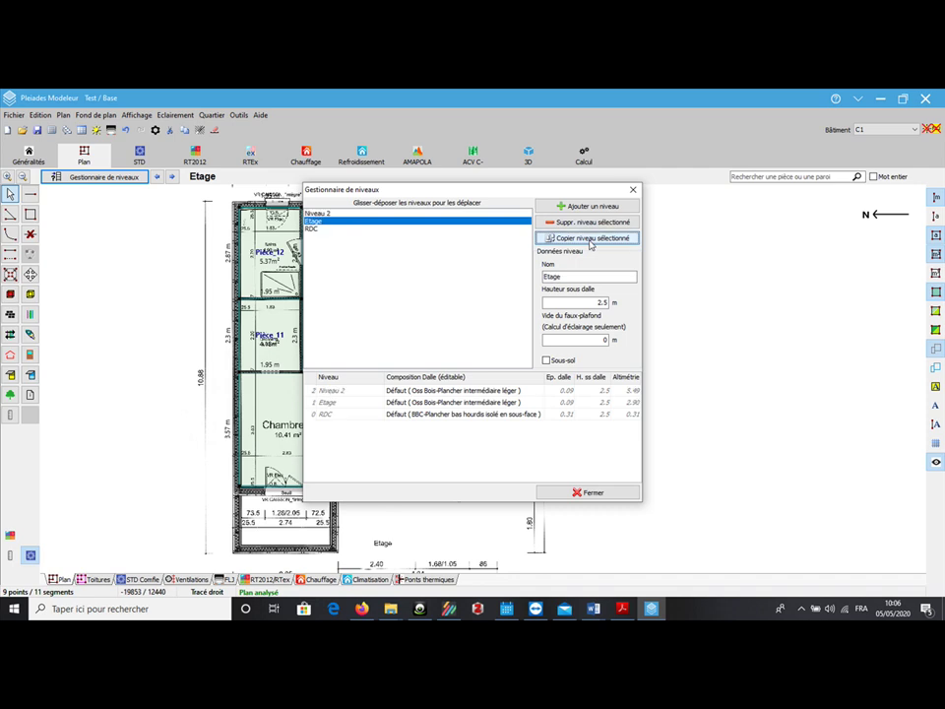
pyautogui.click(363, 215)
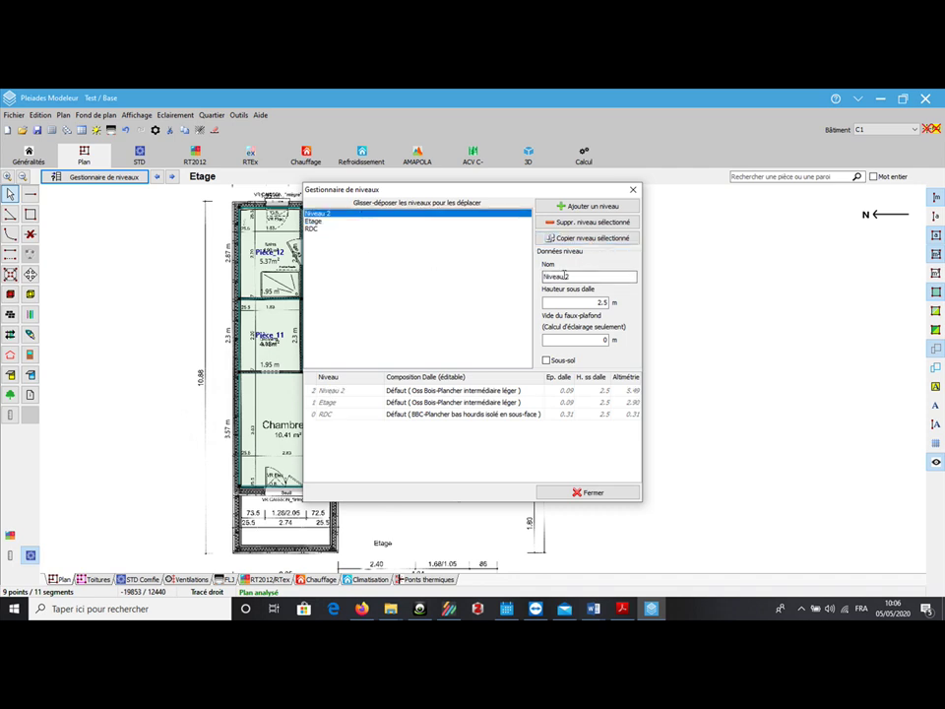
pyautogui.moveTo(572, 276); pyautogui.dragTo(525, 278)
pyautogui.write('Combles')
pyautogui.click(596, 496)
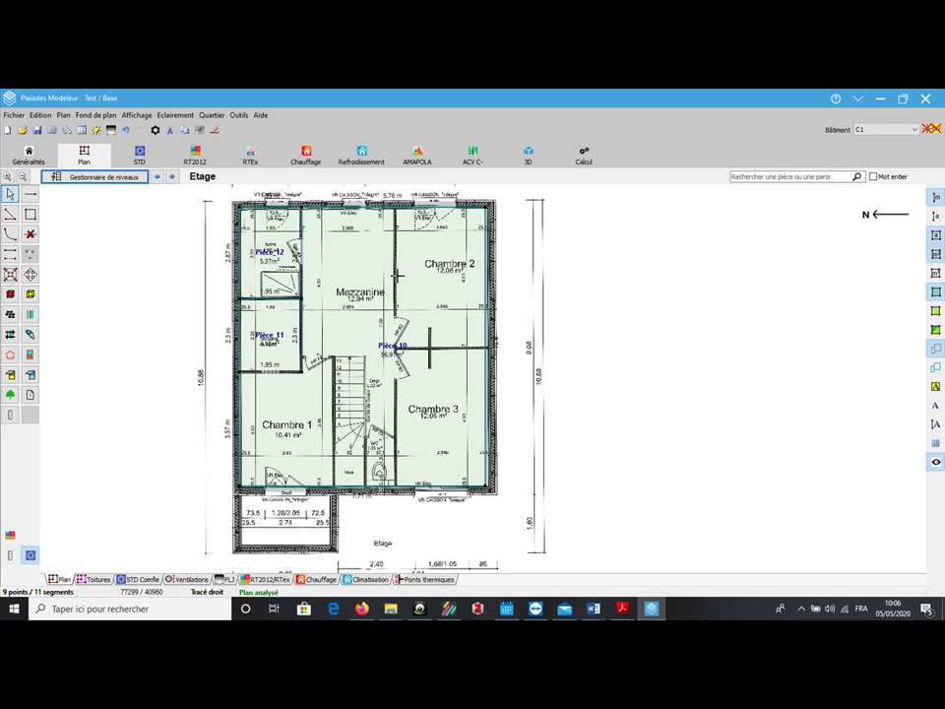
# Switch the plan to the Combles level and inspect the whole building in 3D
pyautogui.click(174, 176)
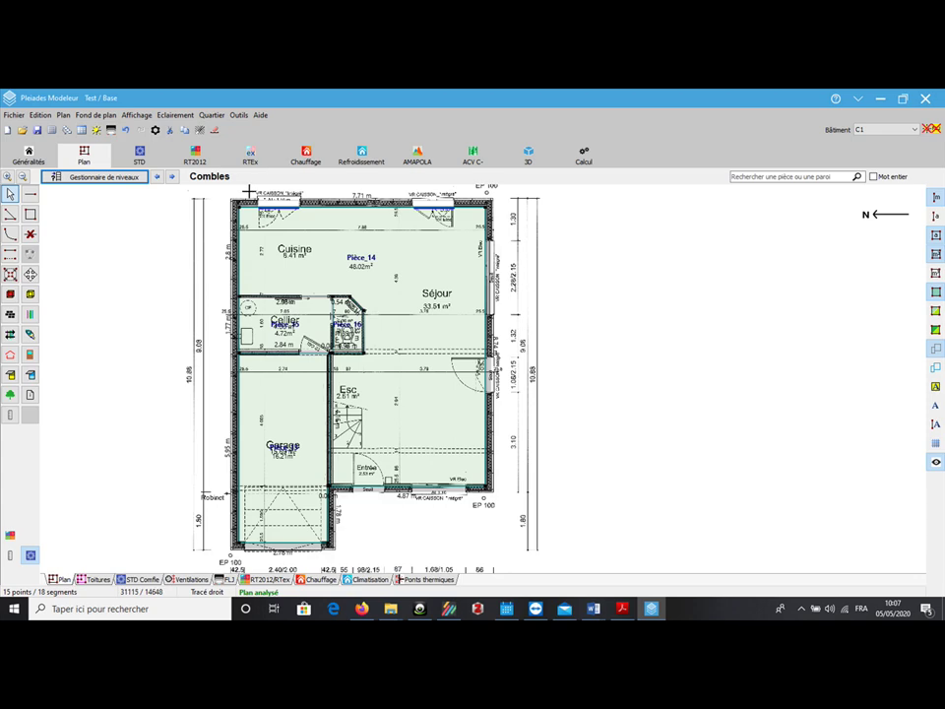
pyautogui.click(528, 156)
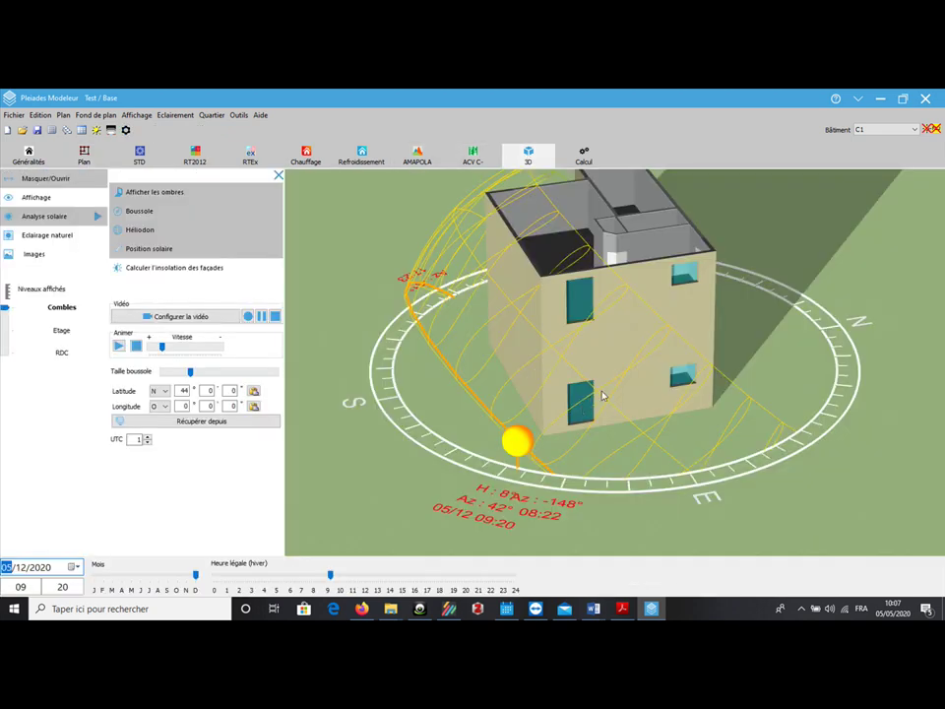
pyautogui.moveTo(603, 395); pyautogui.dragTo(463, 269)
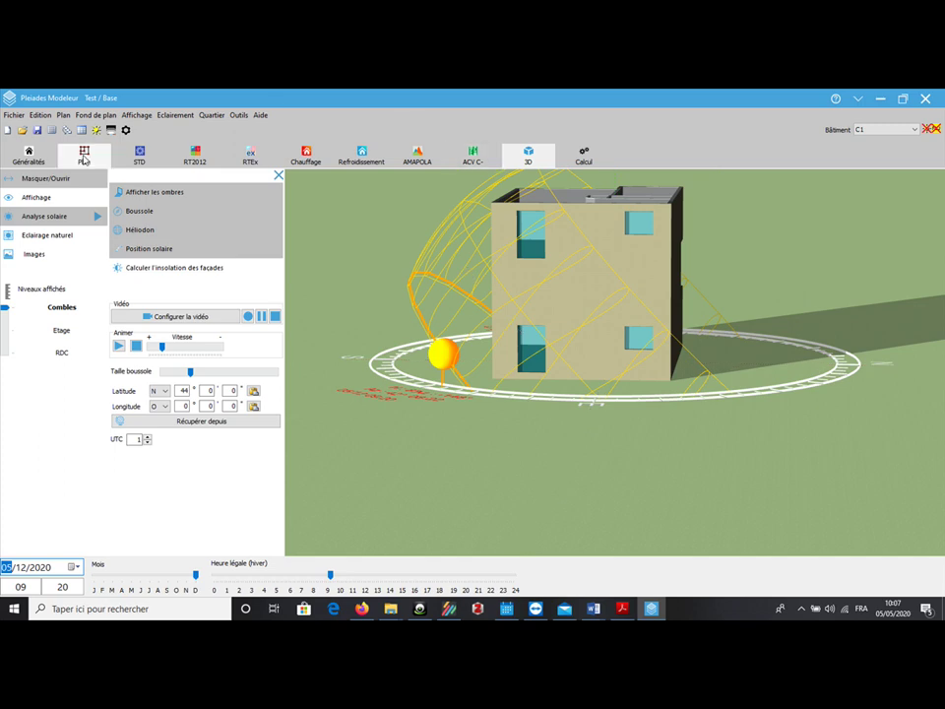
pyautogui.click(84, 157)
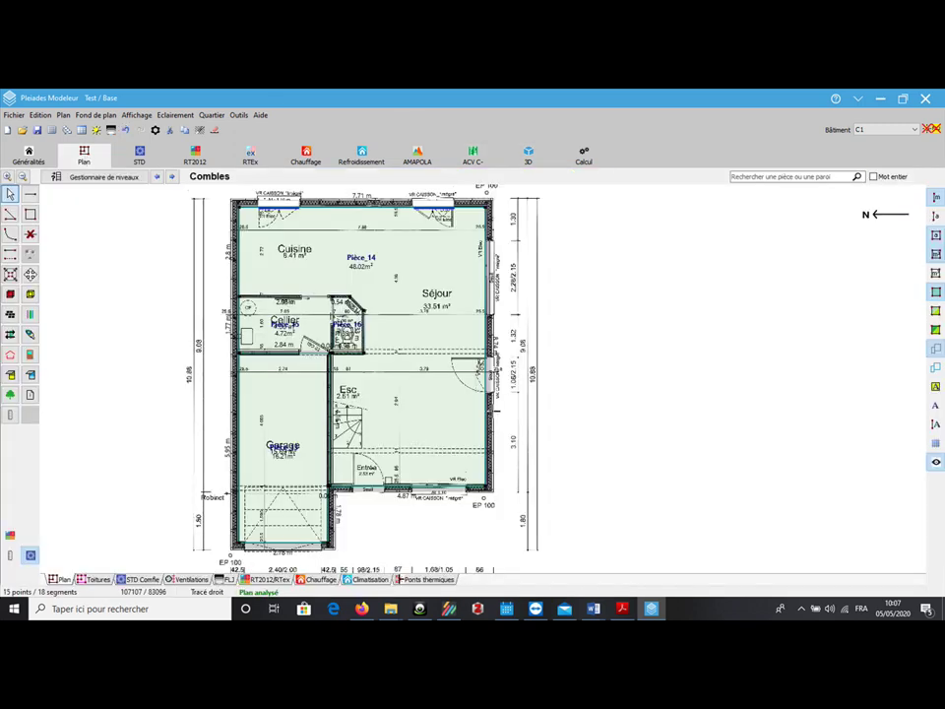
# Delete the two windows from the outer wall of Pièce_14 on the Combles level
pyautogui.click(30, 236)
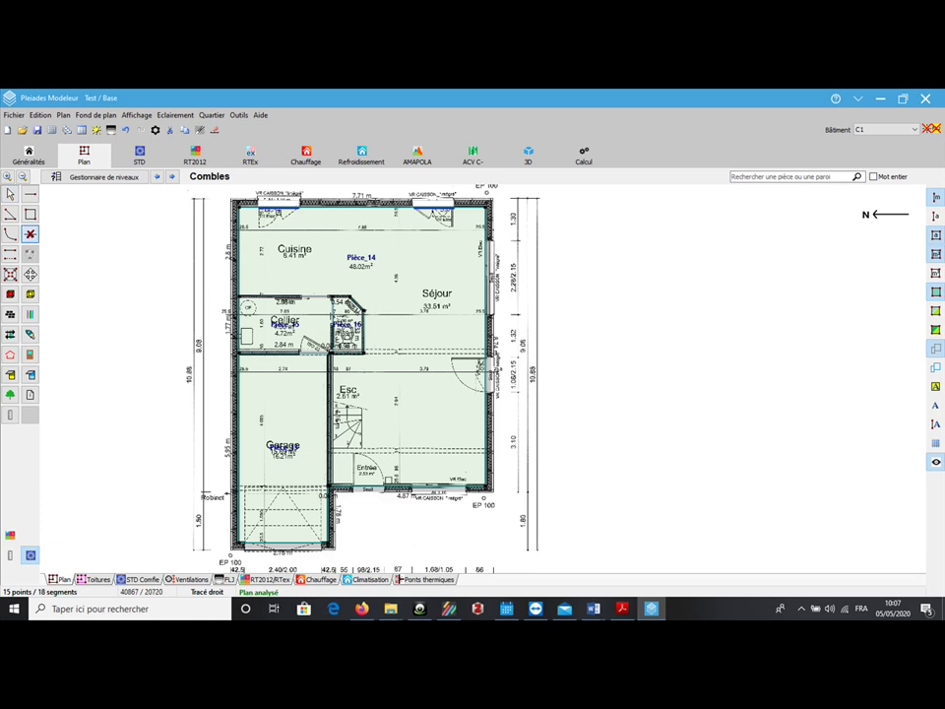
pyautogui.click(29, 355)
pyautogui.rightClick(274, 206)
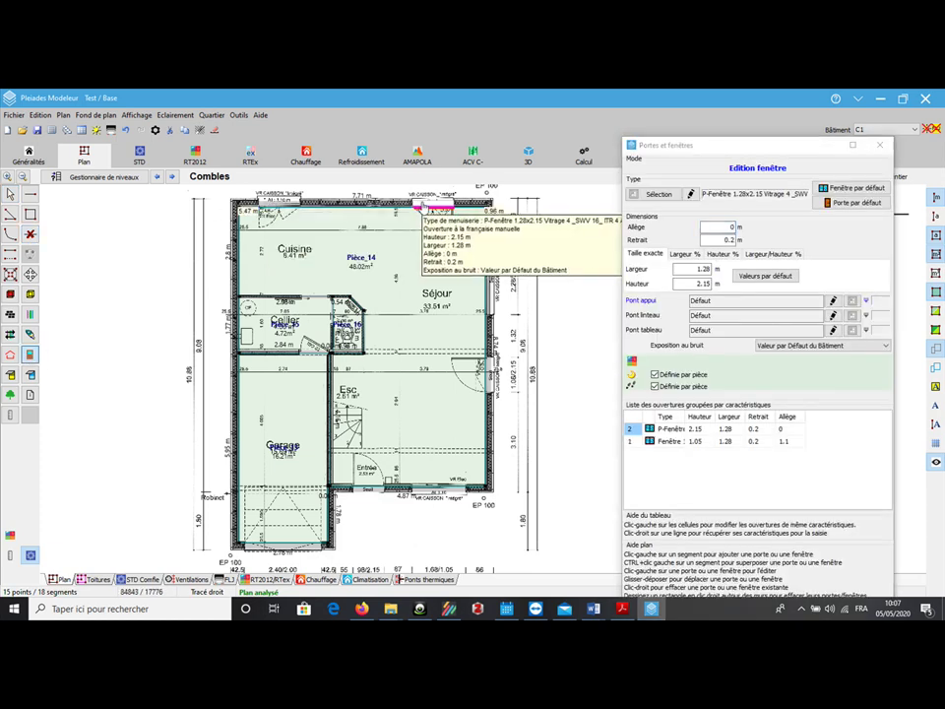
pyautogui.rightClick(422, 206)
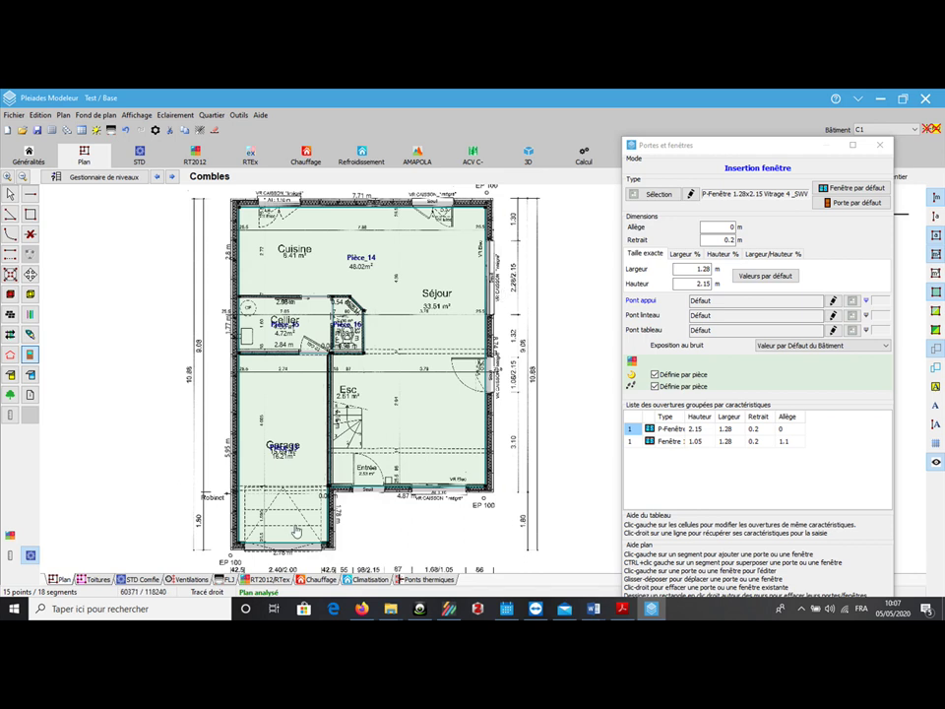
# Draw a wall across the garage in line with the main facade and remove the garage part projecting beyond it
pyautogui.click(10, 213)
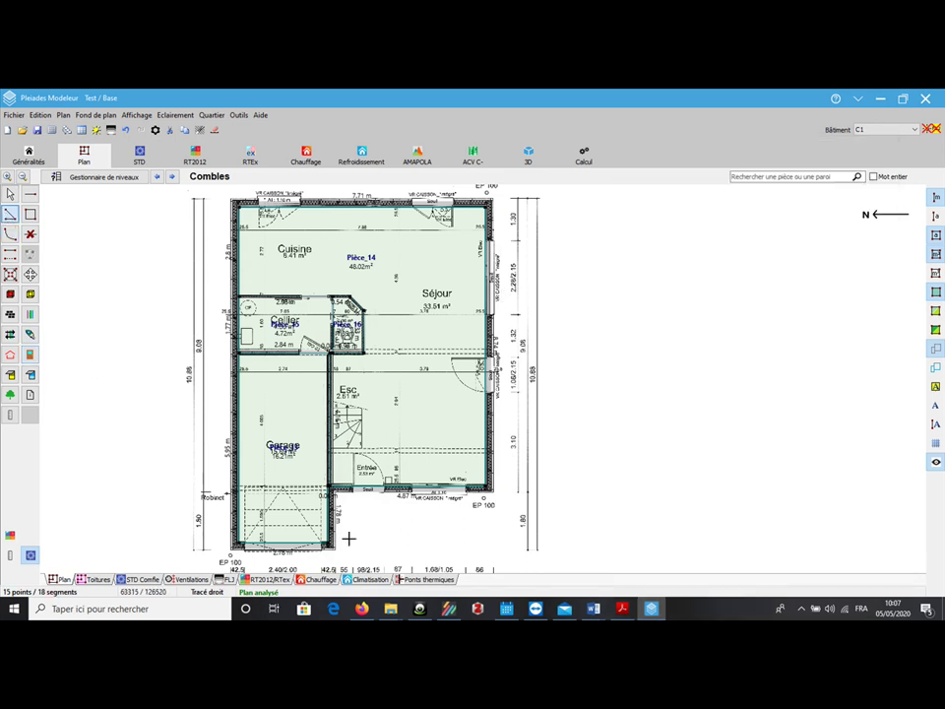
pyautogui.click(328, 485)
pyautogui.click(234, 487)
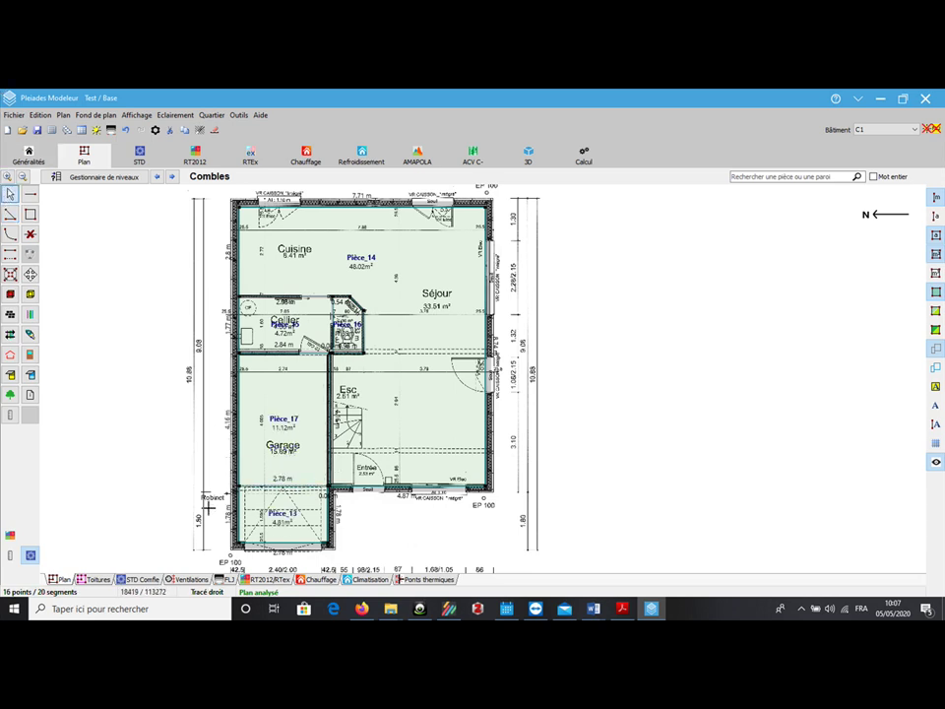
pyautogui.hotkey('ctrl', 'z')
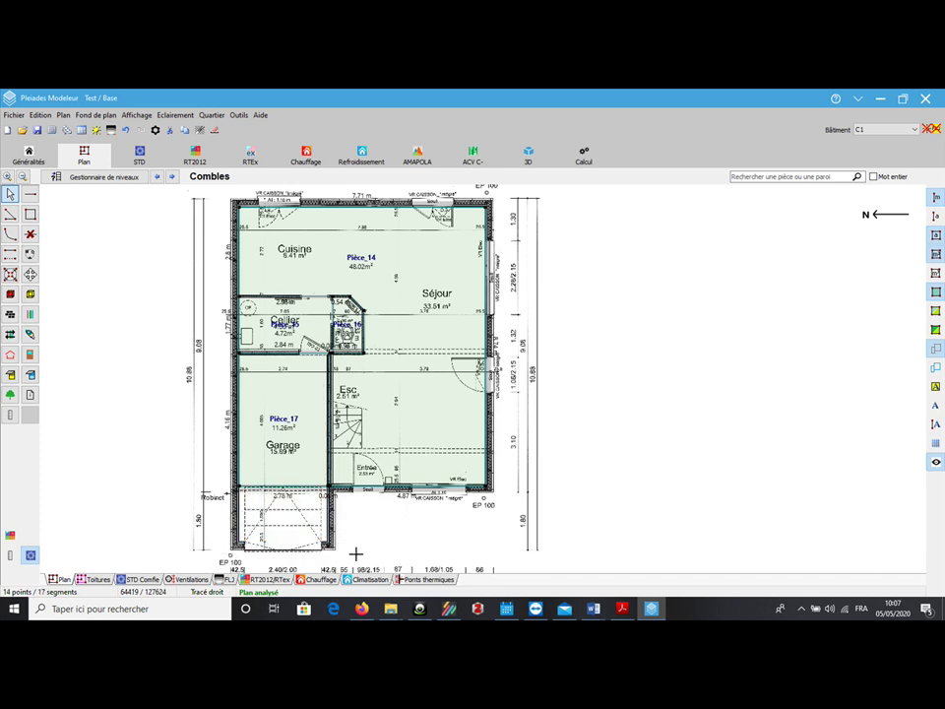
# Erase the Combles background plan and delete the interior partitions with their leftover points, keeping the outer walls
pyautogui.click(106, 115)
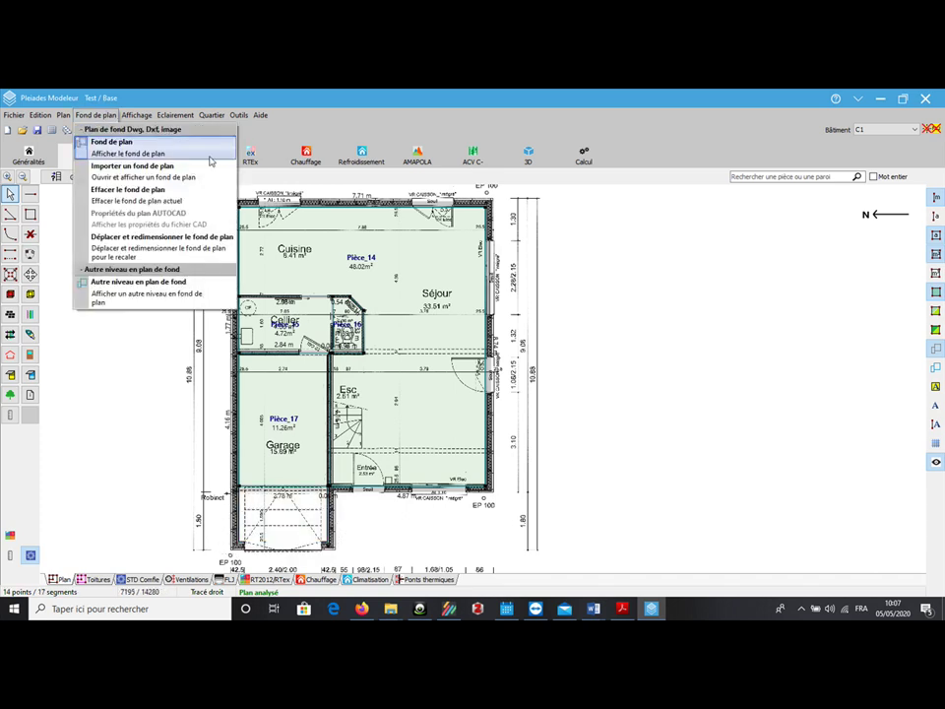
pyautogui.click(106, 194)
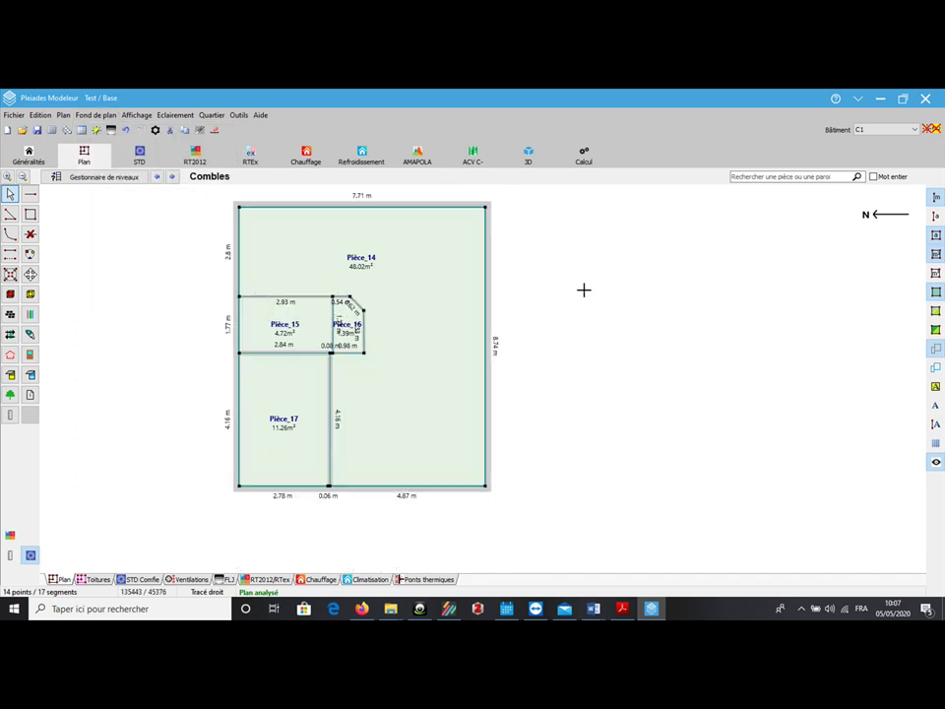
pyautogui.click(9, 194)
pyautogui.moveTo(316, 301); pyautogui.dragTo(410, 406)
pyautogui.press('Delete')
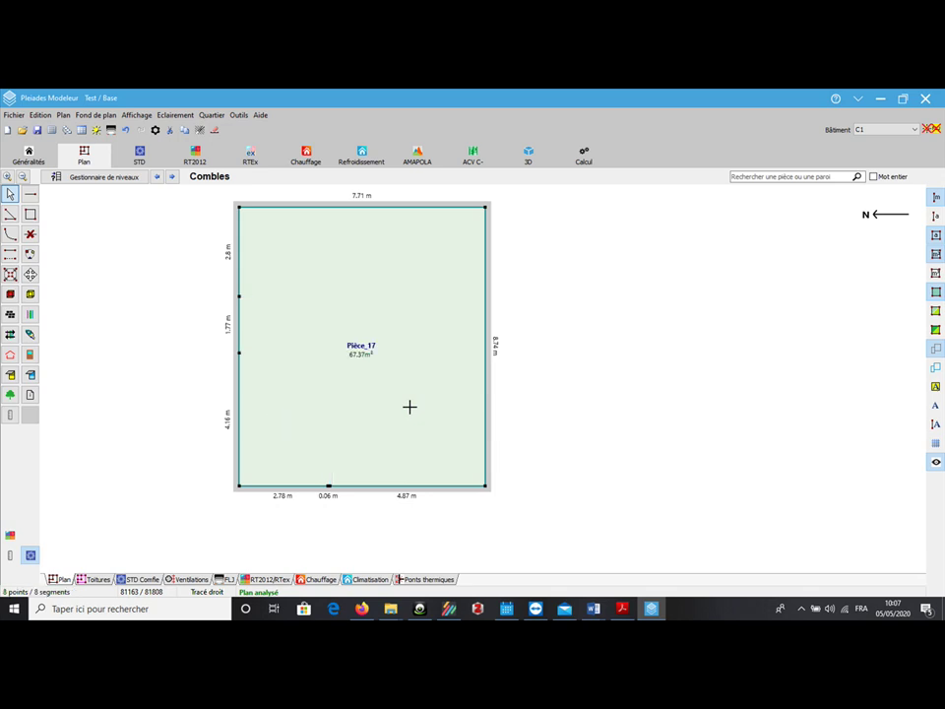
pyautogui.click(216, 131)
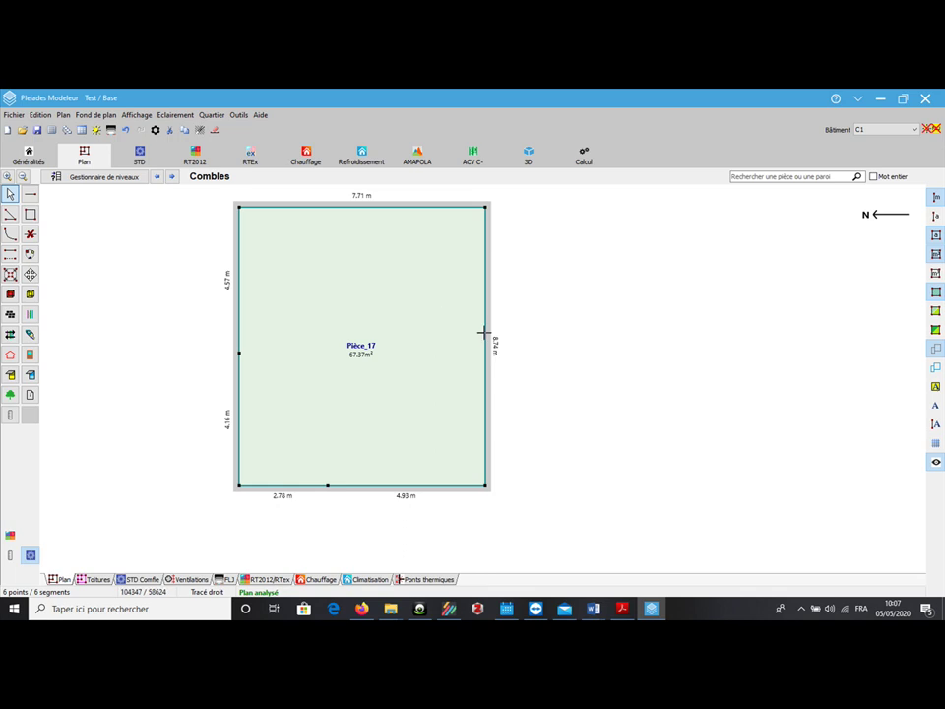
# Import TP_RT_2A_Etage.png as the background plan of the Combles level
pyautogui.click(96, 115)
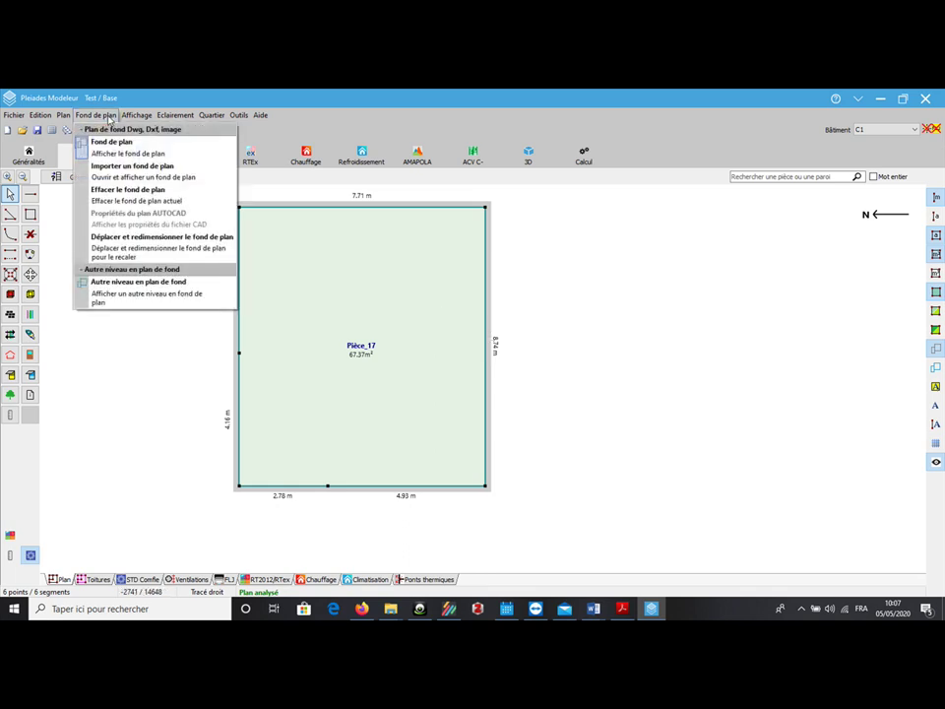
pyautogui.click(116, 169)
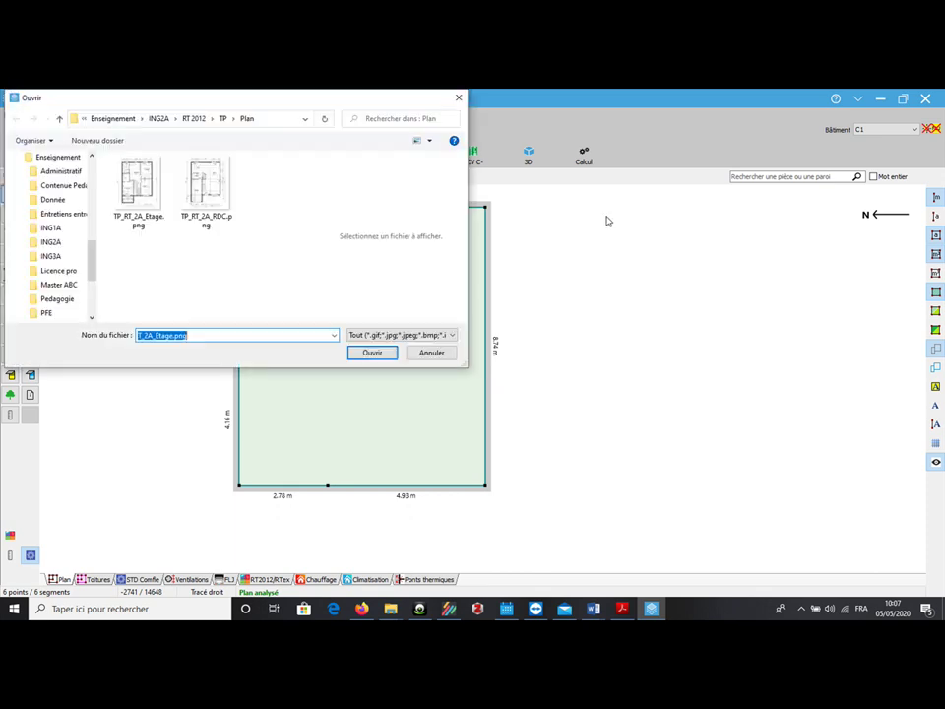
pyautogui.click(139, 222)
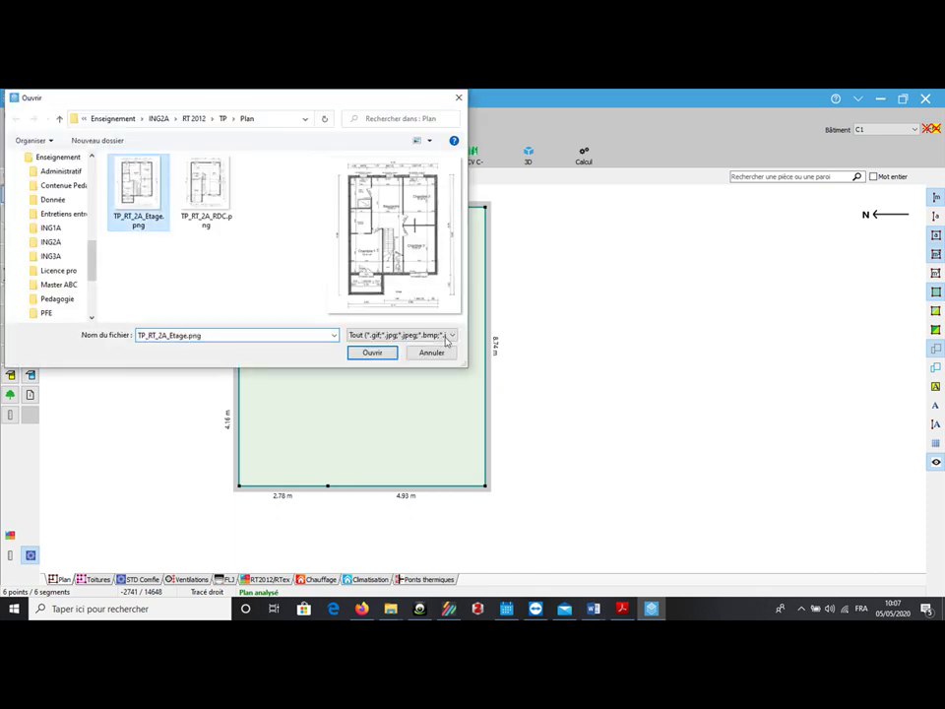
pyautogui.click(386, 354)
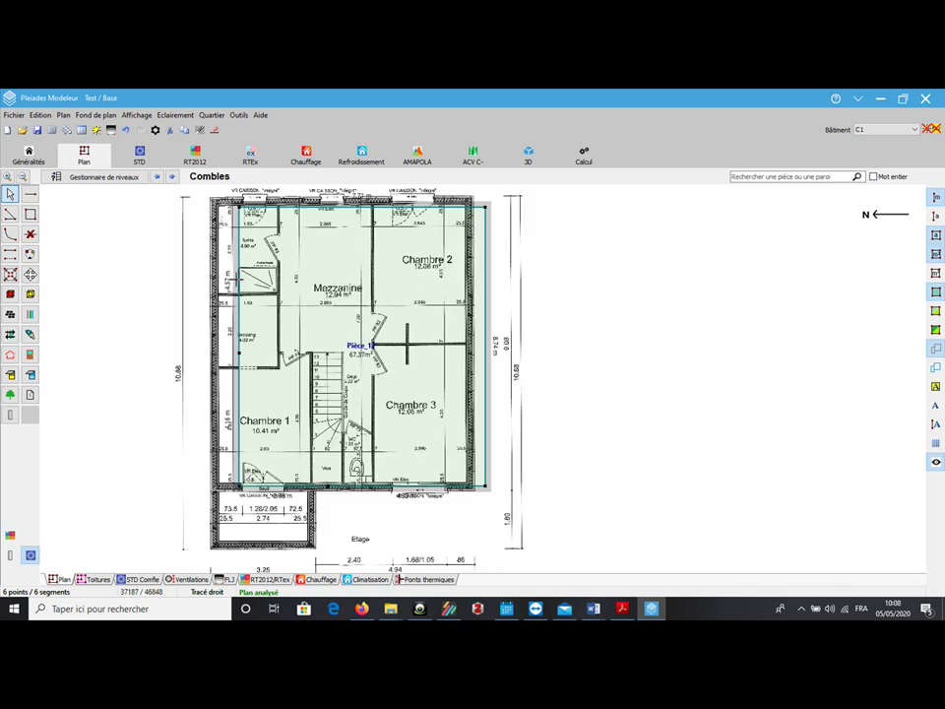
# Move the imported background plan so that its outer walls line up with the walls of the Combles level
pyautogui.click(106, 116)
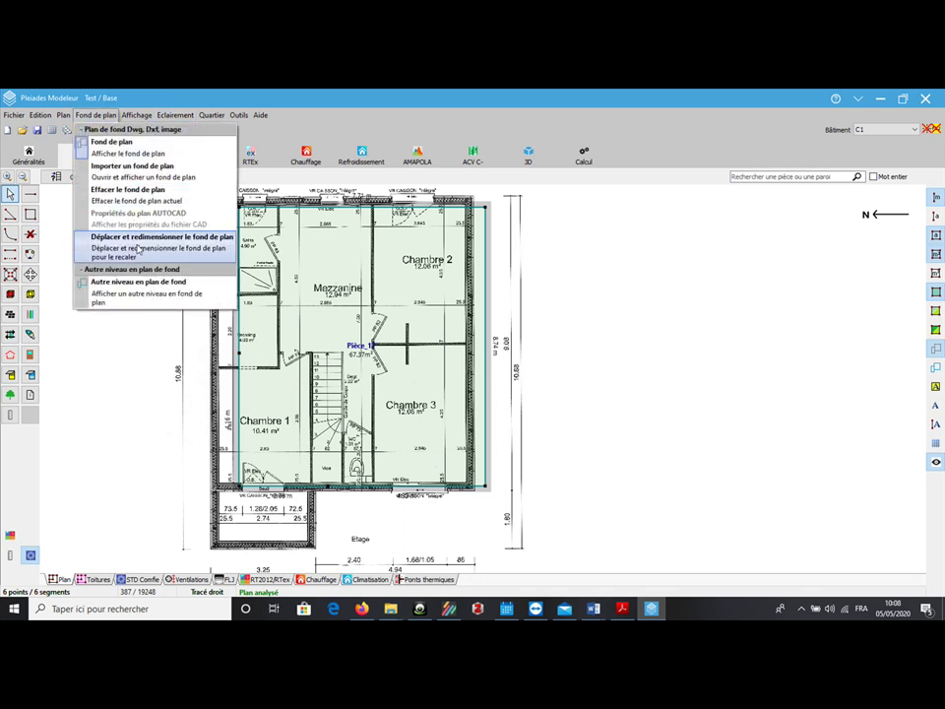
pyautogui.click(108, 237)
pyautogui.moveTo(143, 337); pyautogui.dragTo(142, 345)
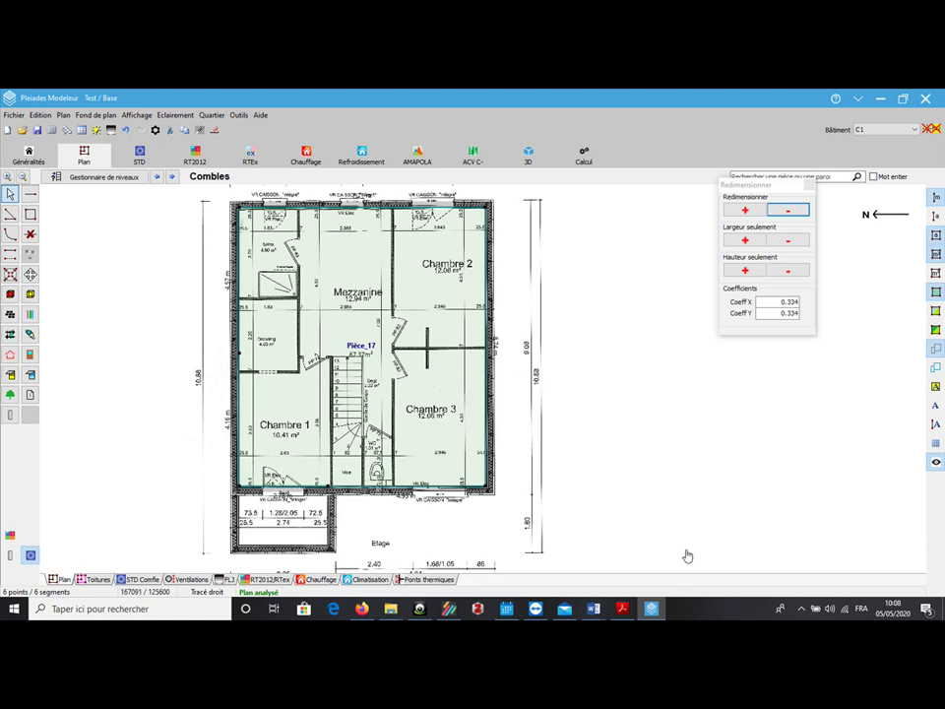
# Switch to File Explorer and open TP RT 2012 v2 - 2020.pdf from the TP folder
pyautogui.click(622, 608)
pyautogui.click(622, 608)
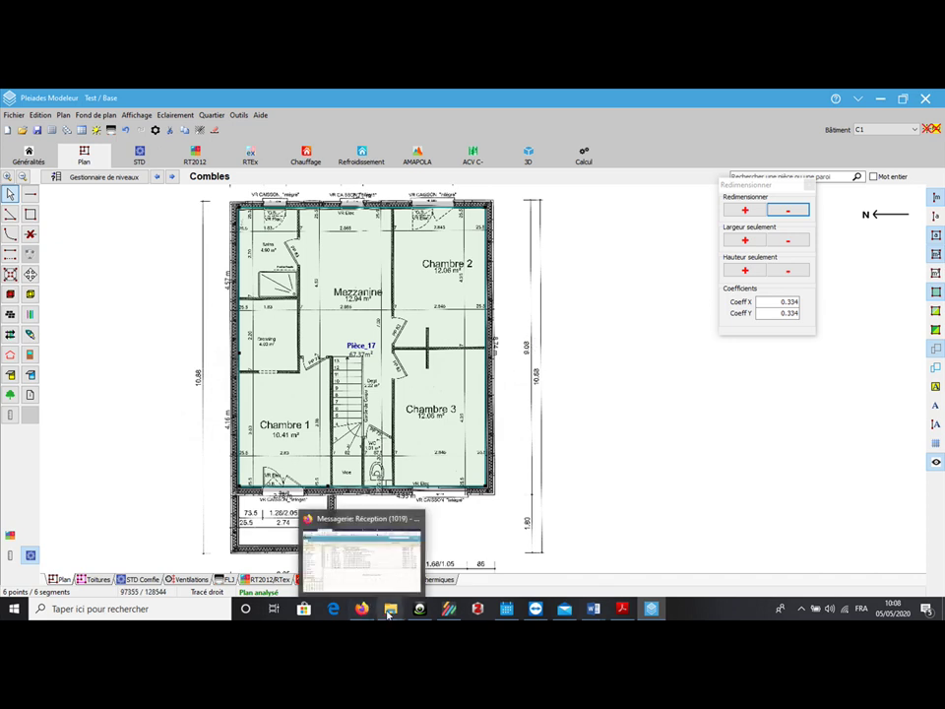
pyautogui.moveTo(389, 612)
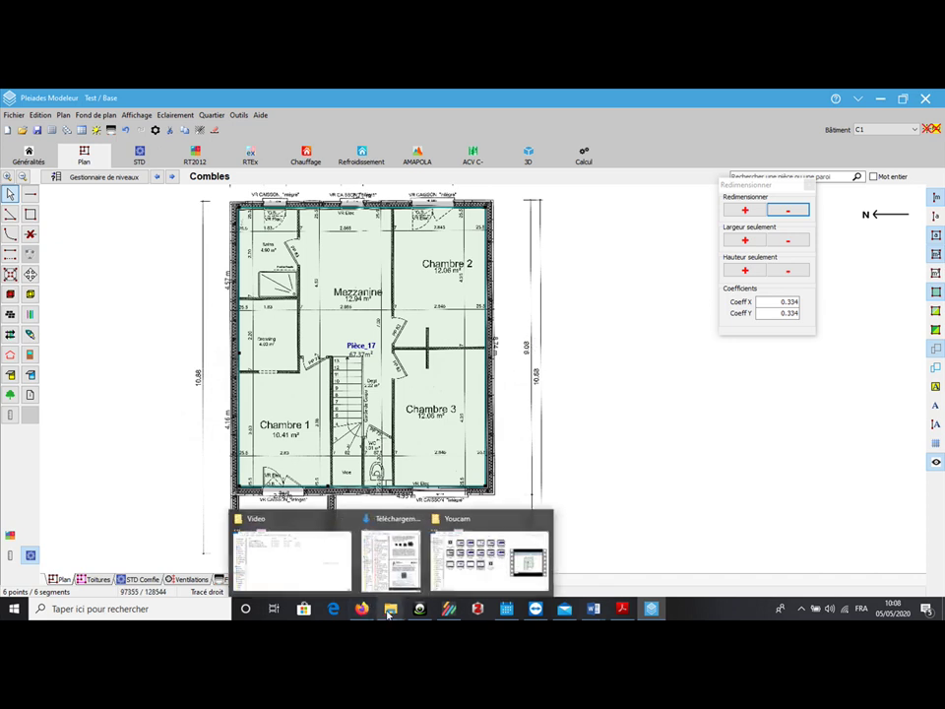
pyautogui.click(292, 557)
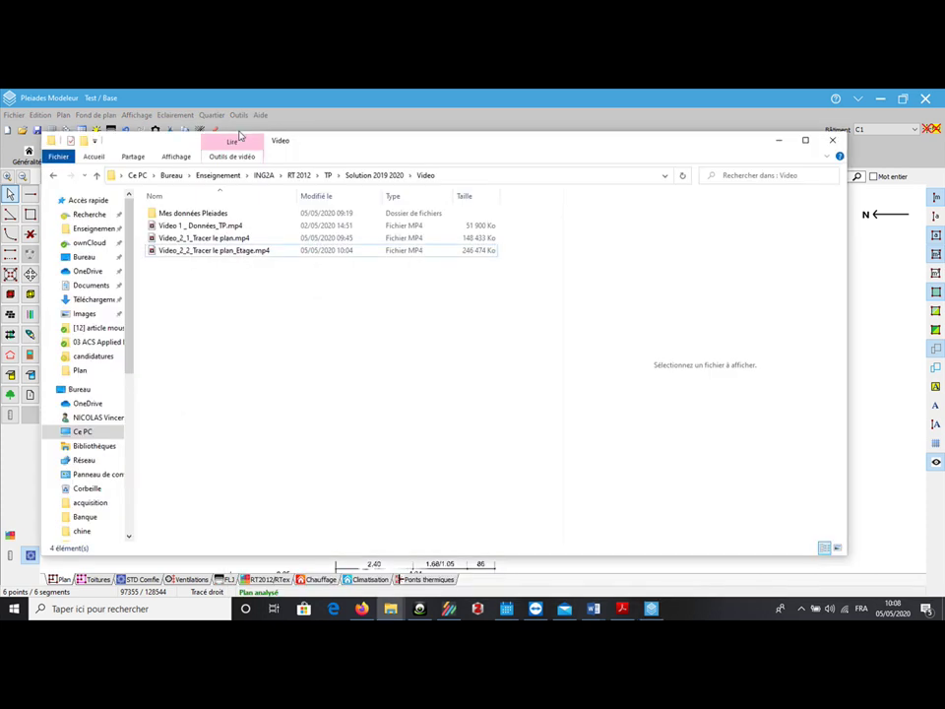
pyautogui.click(378, 174)
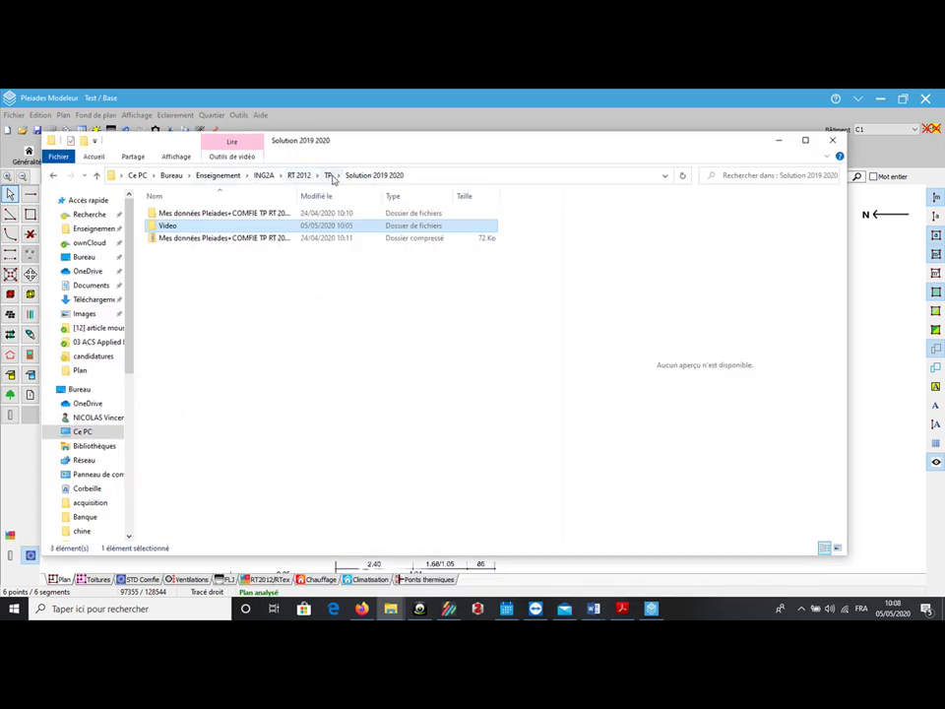
pyautogui.click(329, 176)
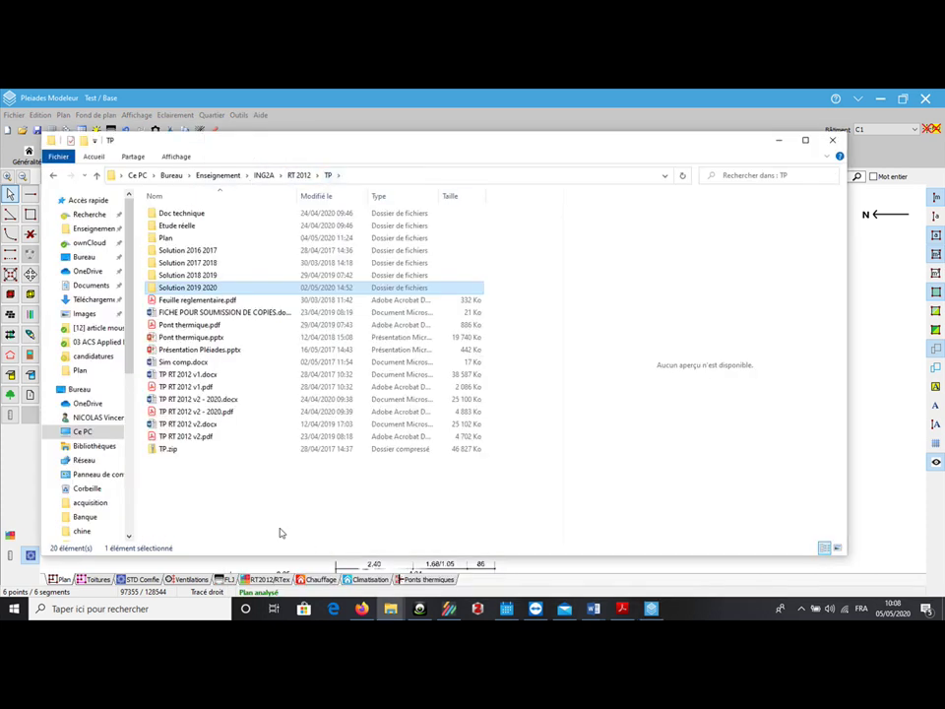
pyautogui.click(226, 414)
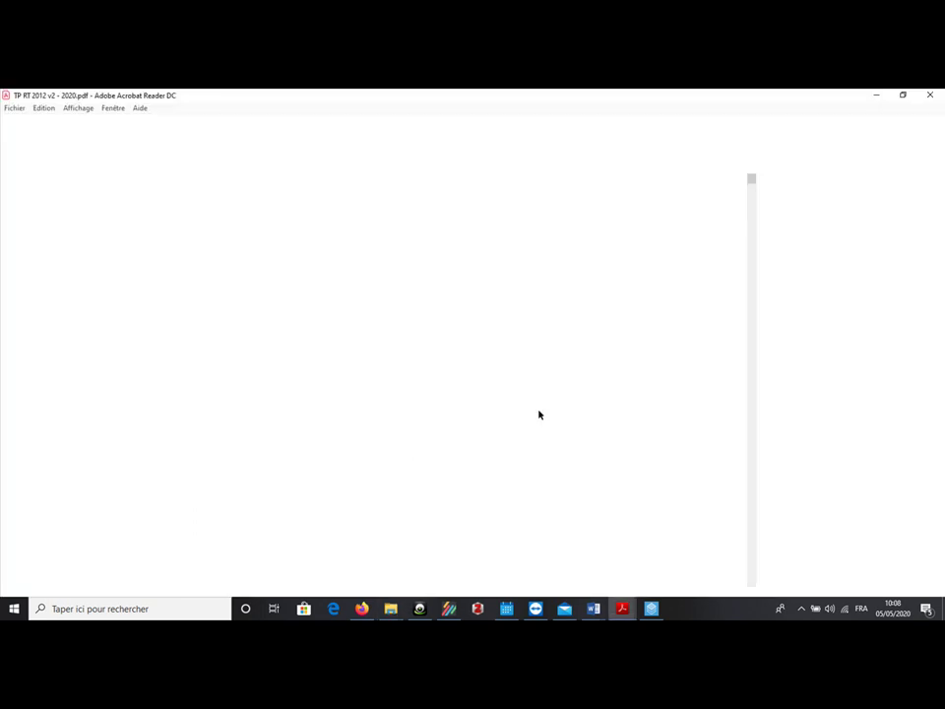
# Examine the façade, section and upper-floor drawings at the end of the PDF for the roof's shape, slope and ridge position
pyautogui.scroll(-3, 566, 350)
pyautogui.scroll(-2, 566, 351)
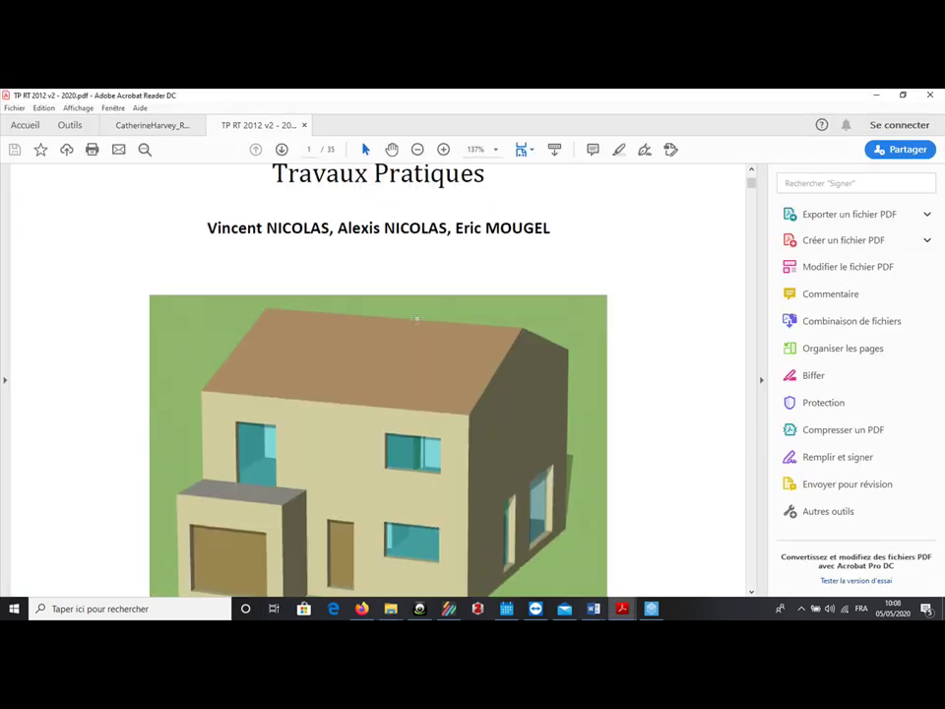
pyautogui.scroll(-4, 559, 333)
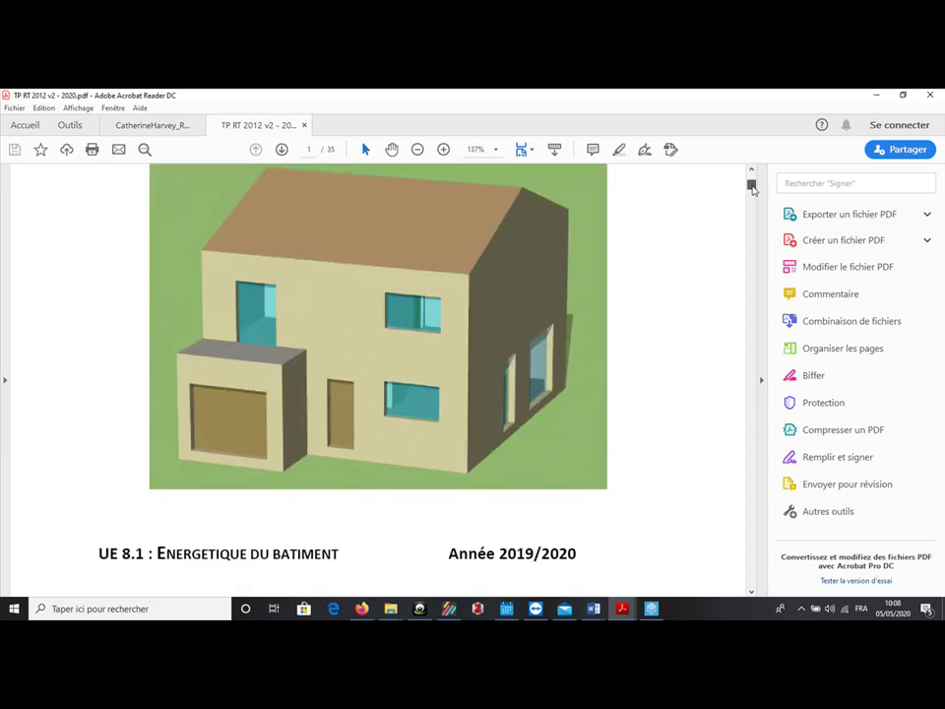
pyautogui.moveTo(751, 181); pyautogui.dragTo(753, 588)
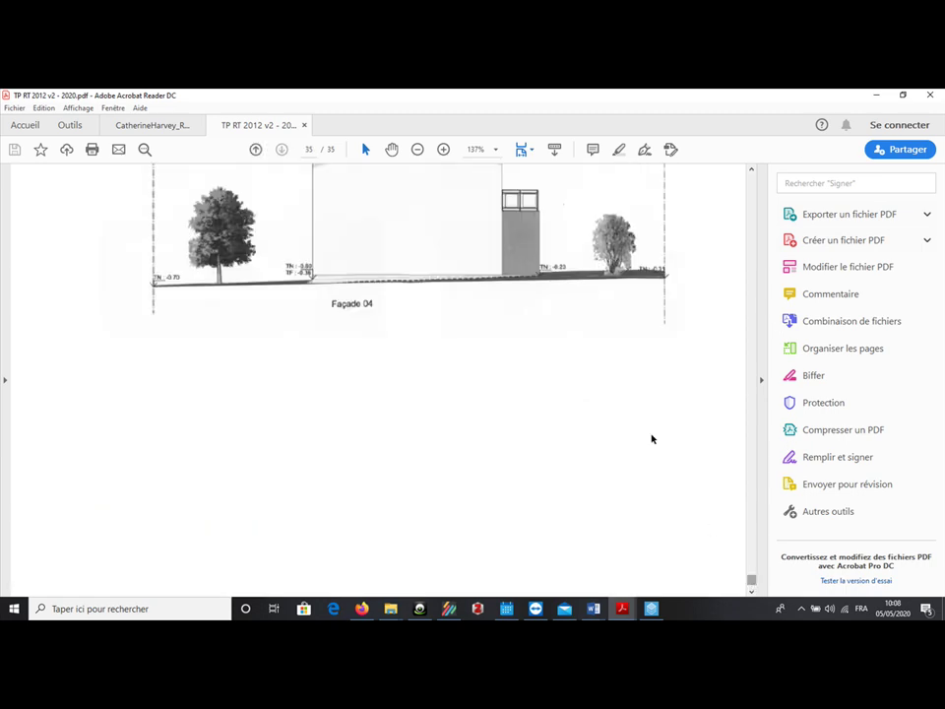
pyautogui.scroll(2, 635, 416)
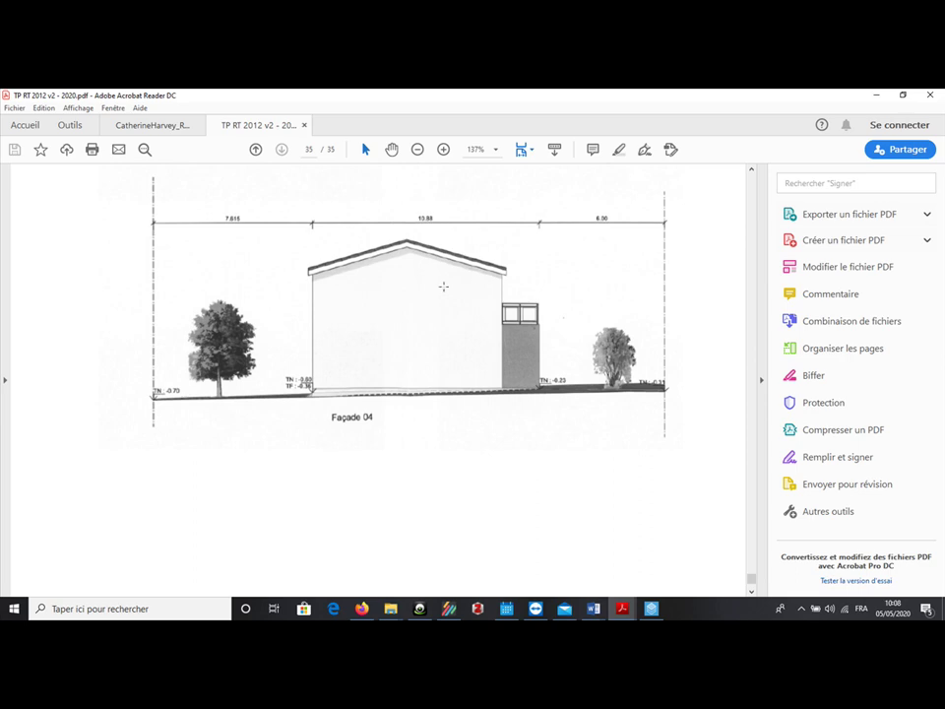
pyautogui.scroll(15, 443, 286)
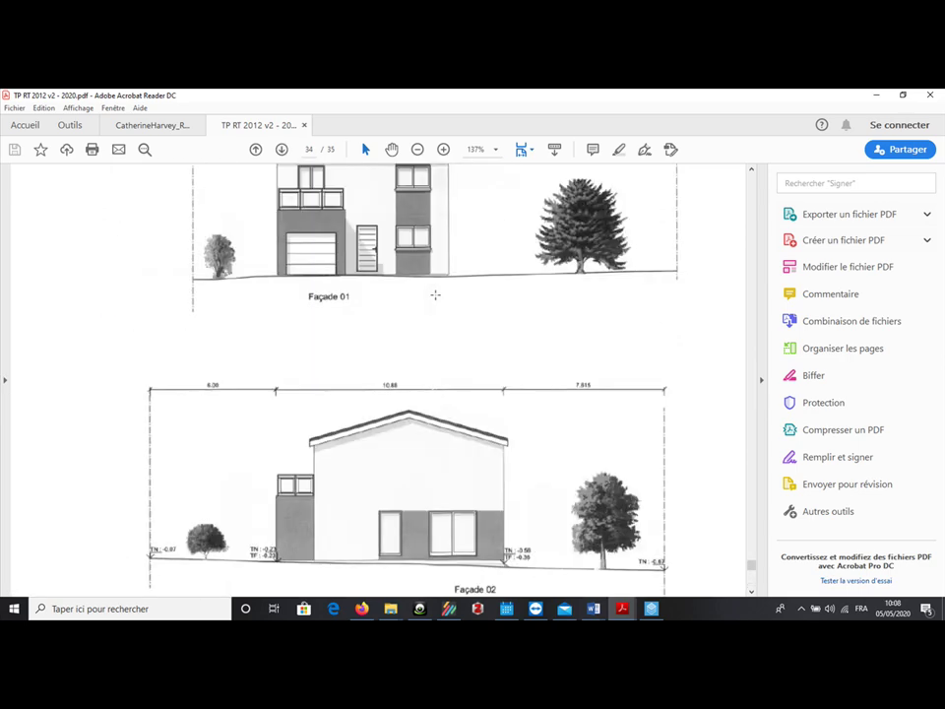
pyautogui.scroll(10, 436, 298)
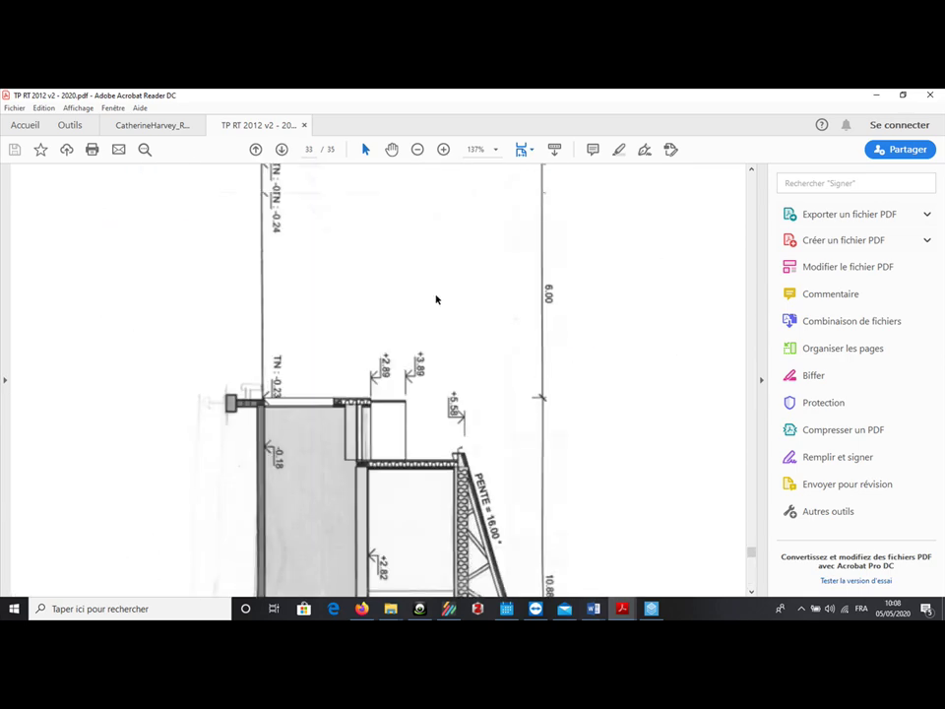
pyautogui.scroll(10, 436, 297)
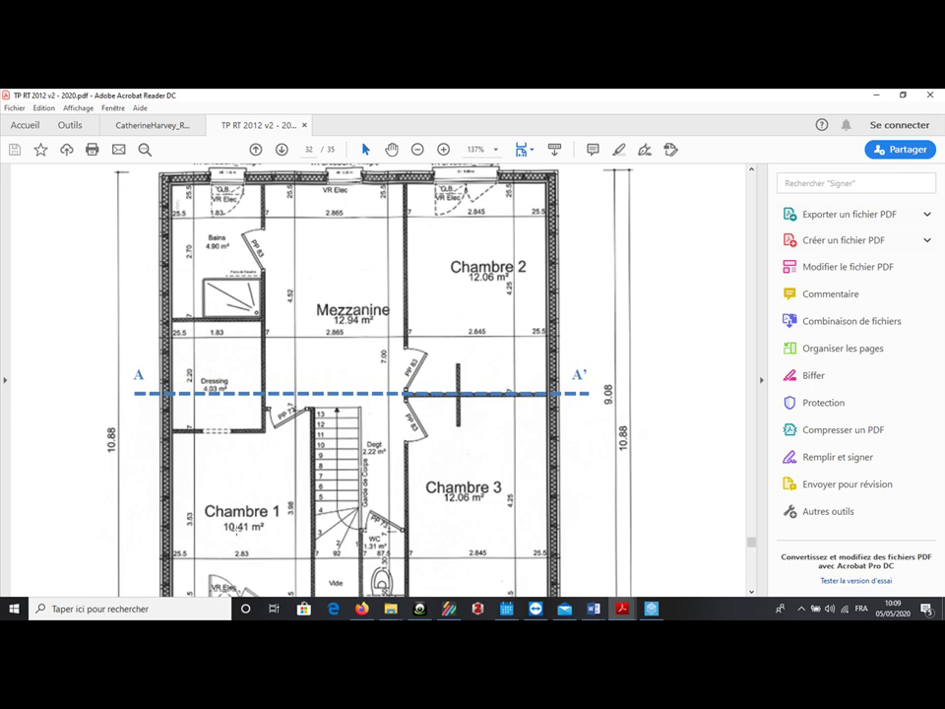
# Switch back to Pleiades Modeleur and close the background plan's Redimensionner window
pyautogui.click(361, 609)
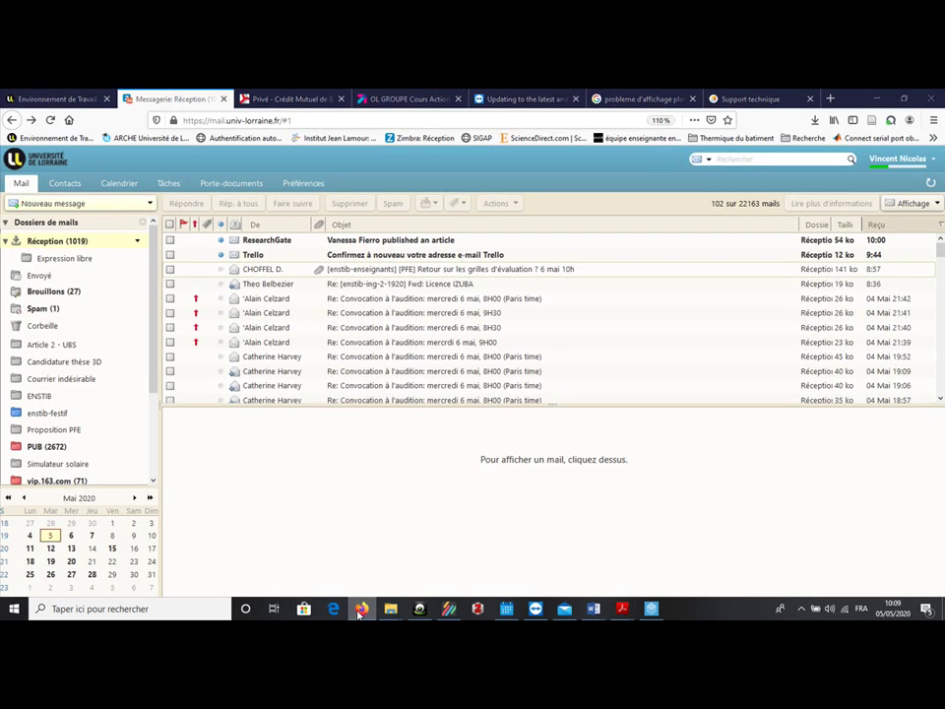
pyautogui.click(361, 608)
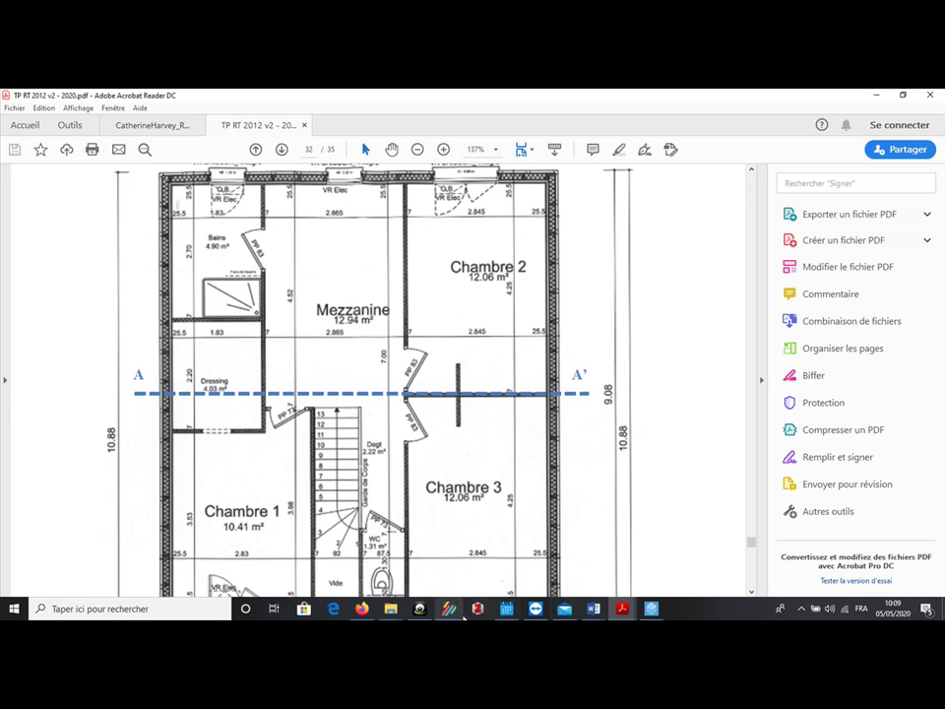
pyautogui.click(450, 609)
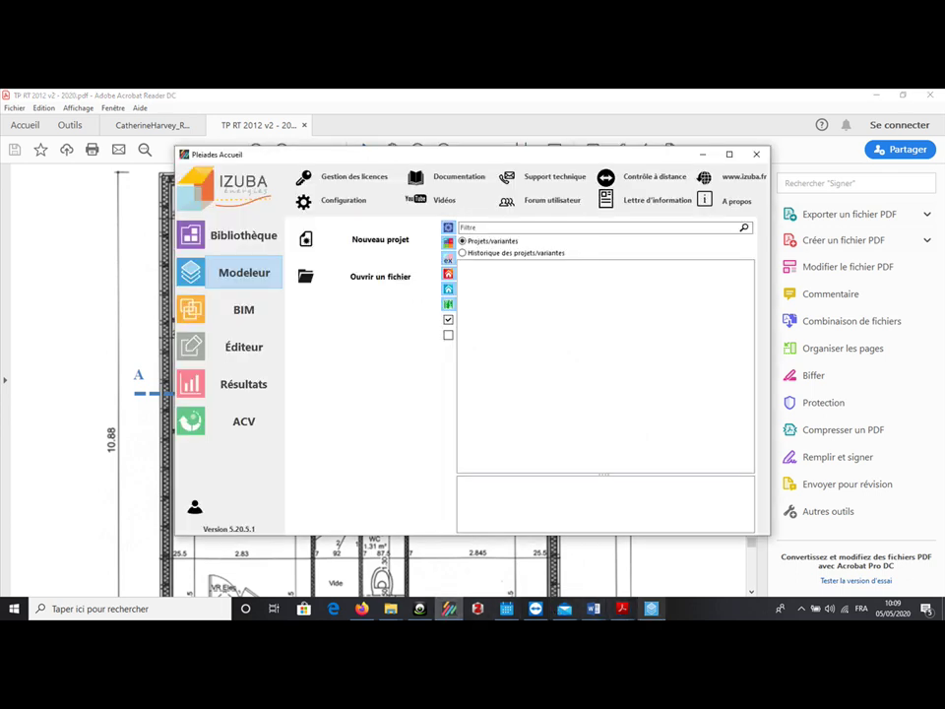
pyautogui.click(650, 608)
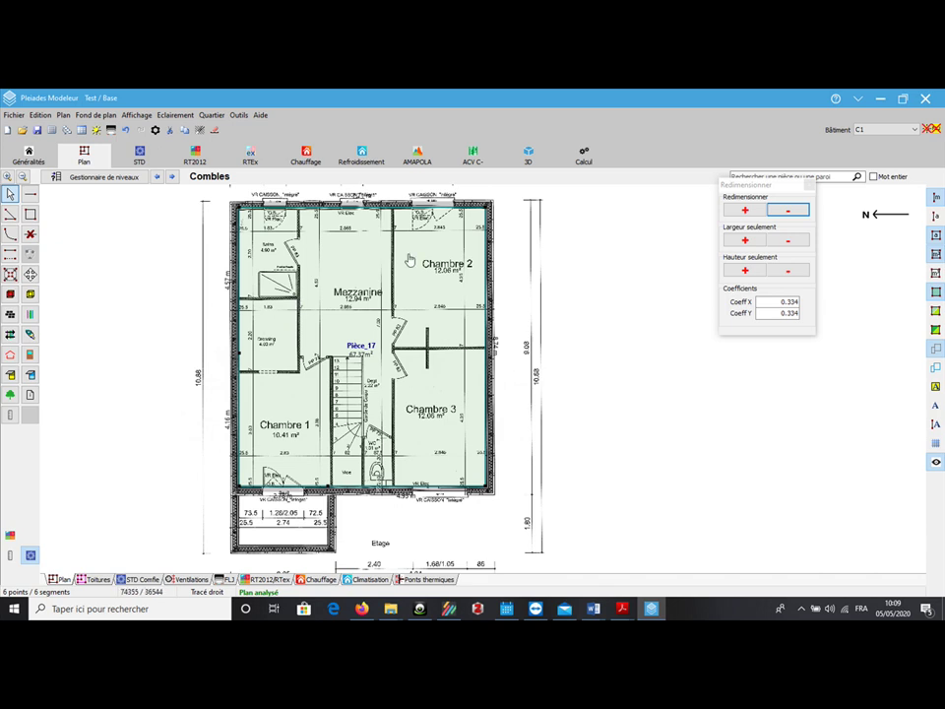
pyautogui.click(809, 184)
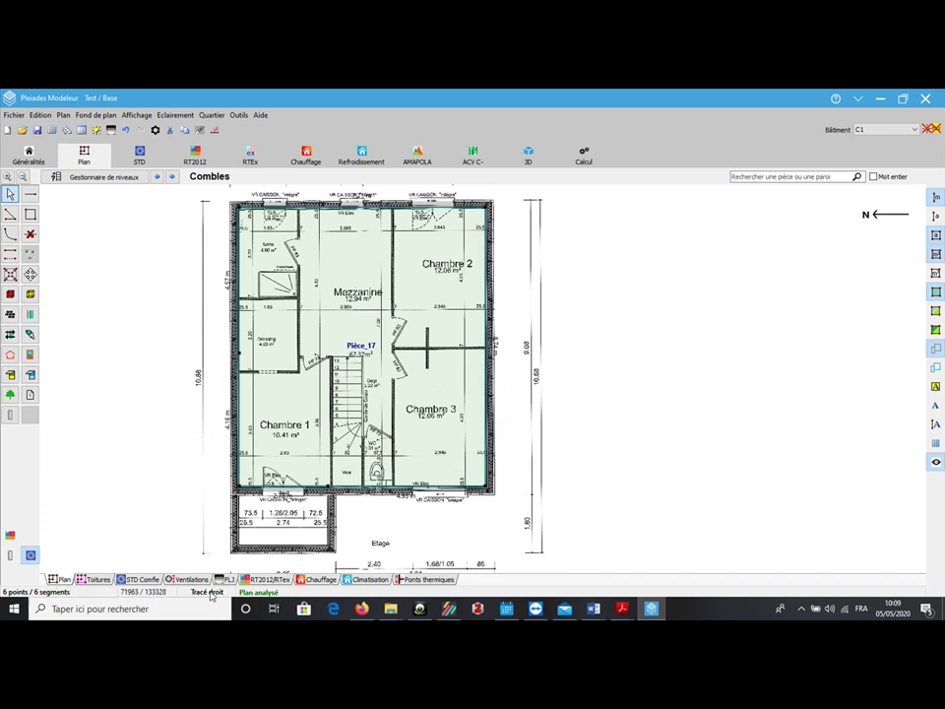
# In the Toitures view of Combles, draw a ridge line about 7.71 m long between the outer walls, aligned with the Chambre 2/Chambre 3 partition
pyautogui.click(94, 580)
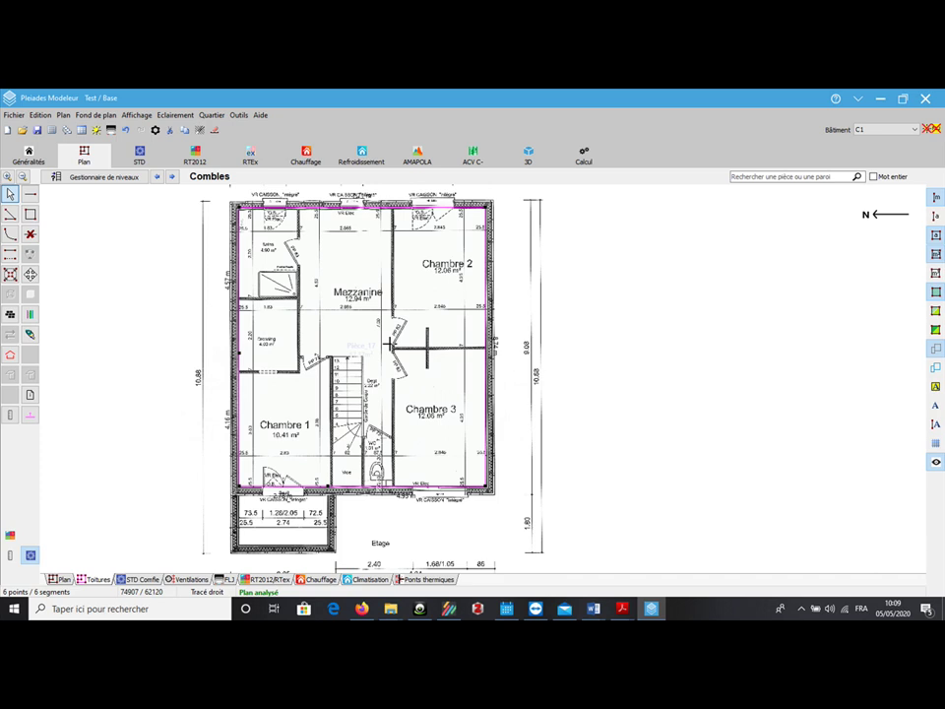
pyautogui.click(10, 214)
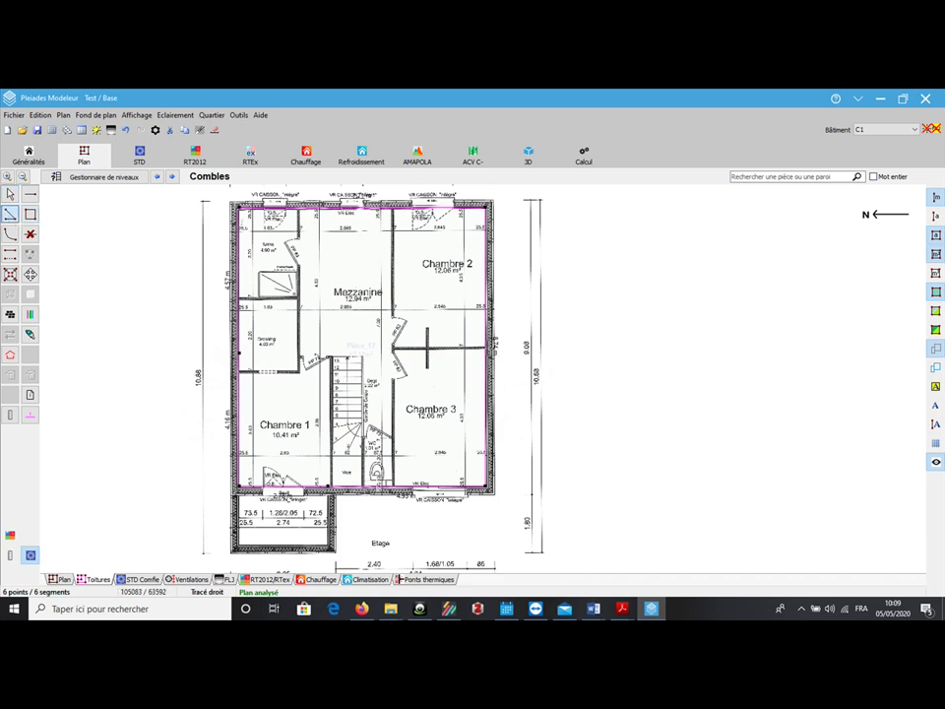
pyautogui.click(487, 348)
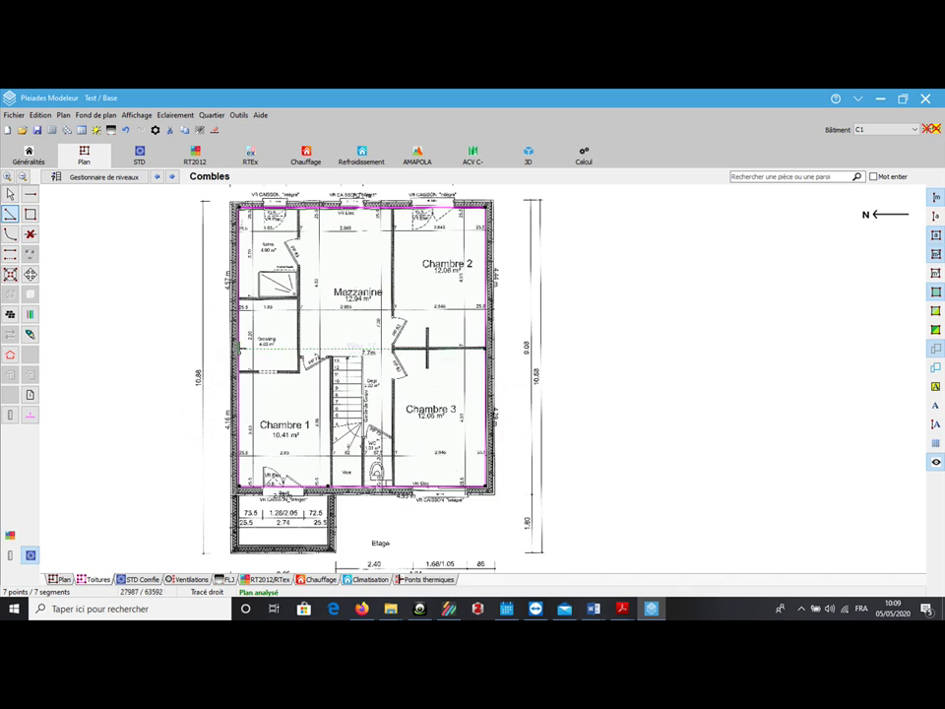
pyautogui.click(240, 349)
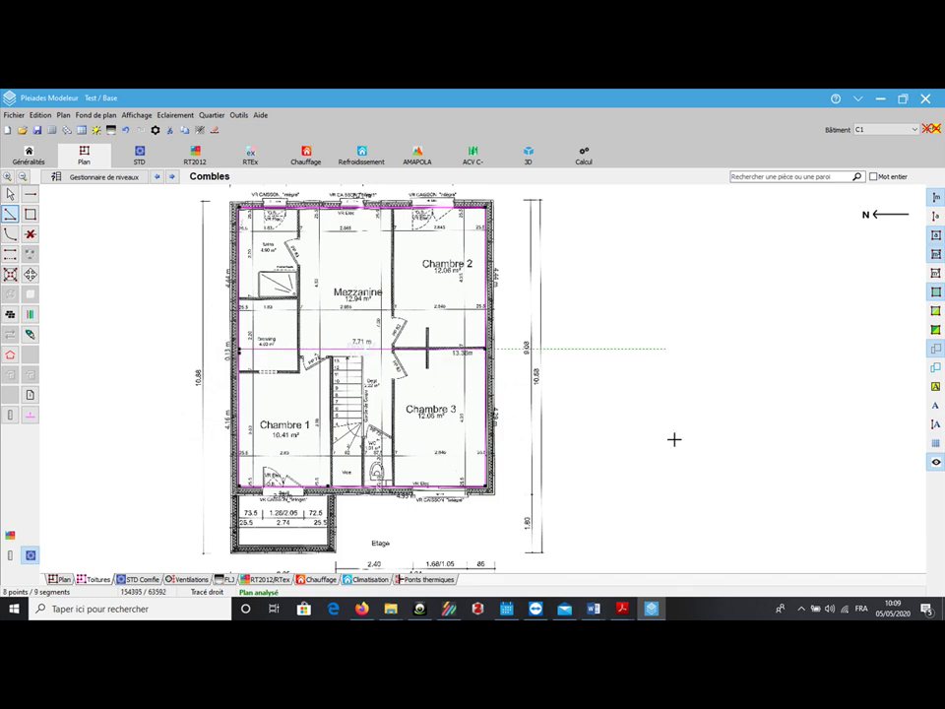
pyautogui.press('Escape')
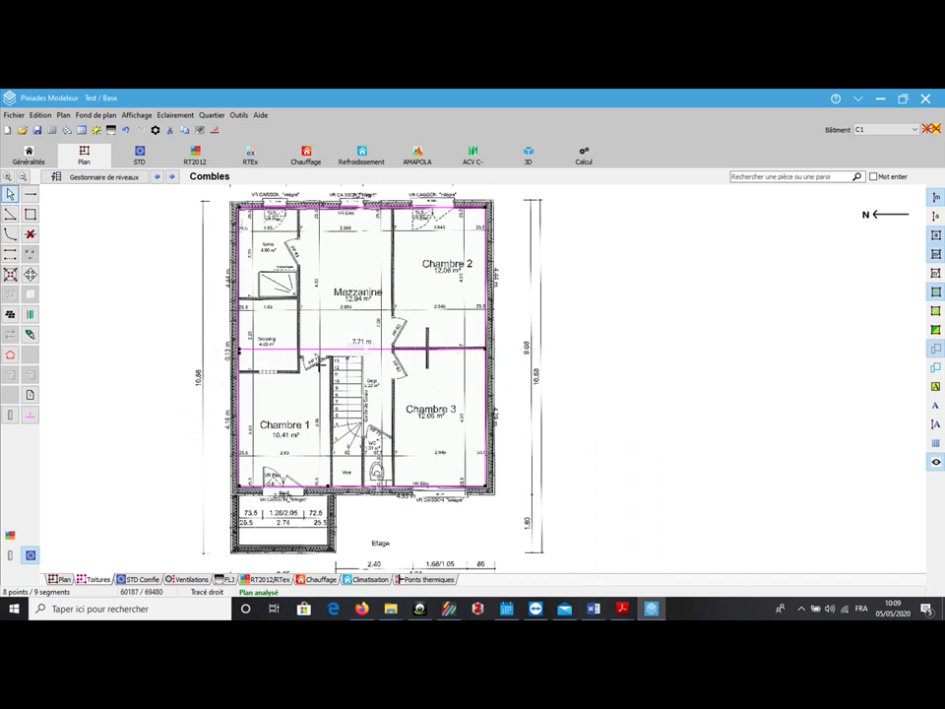
# Clean up the superfluous points on the Combles outline and erase the background plan
pyautogui.click(215, 129)
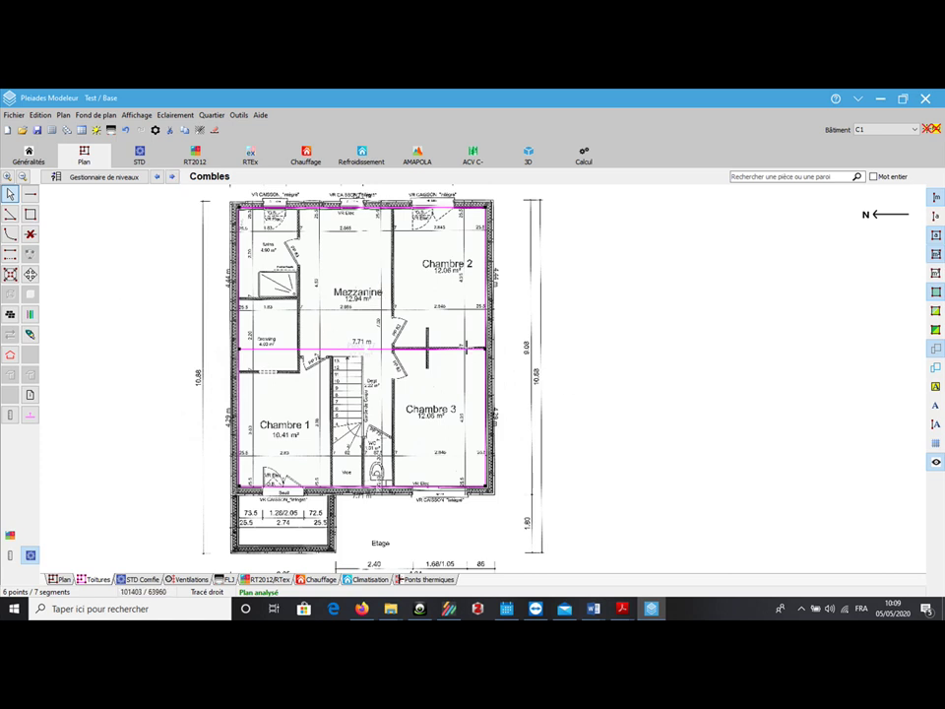
pyautogui.click(96, 115)
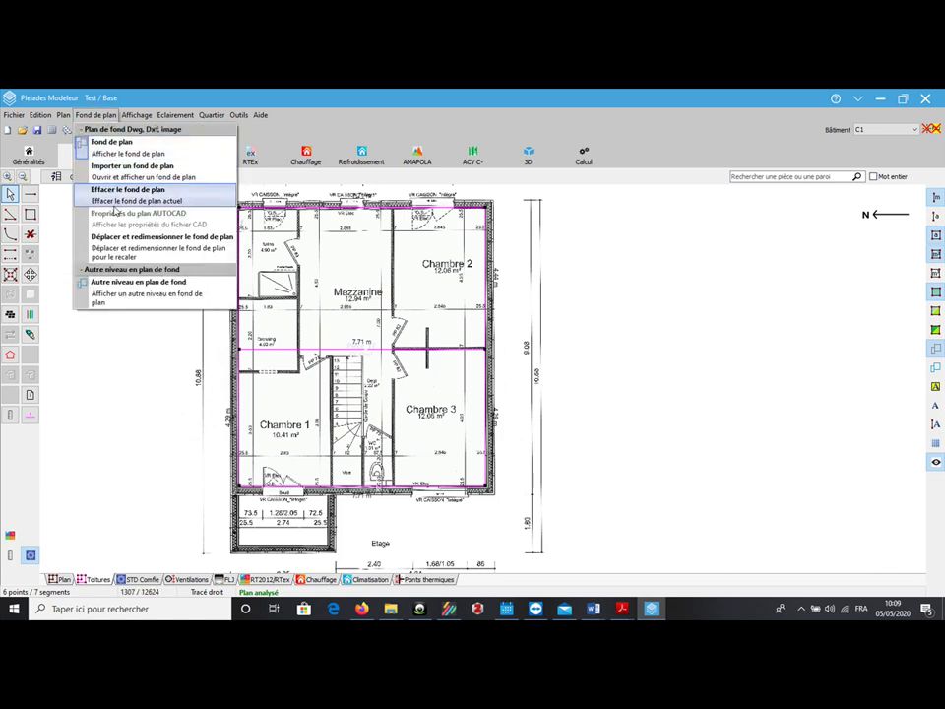
pyautogui.click(118, 196)
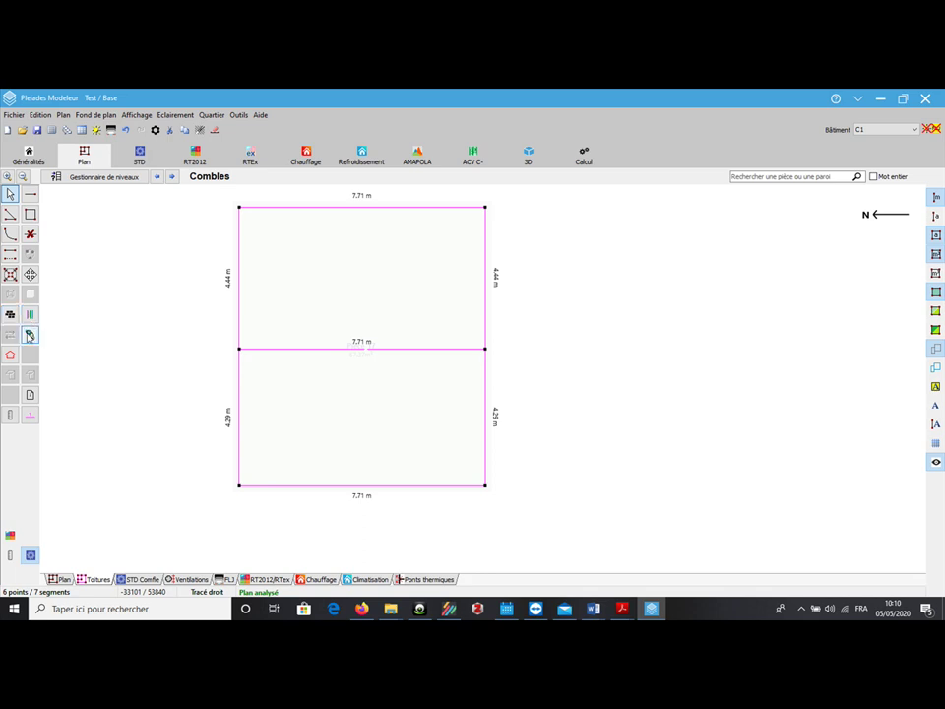
# Open the characteristics of the 4.29 m deep roof face and define it as an exterior sloped roof (toiture inclinée extérieure)
pyautogui.click(9, 314)
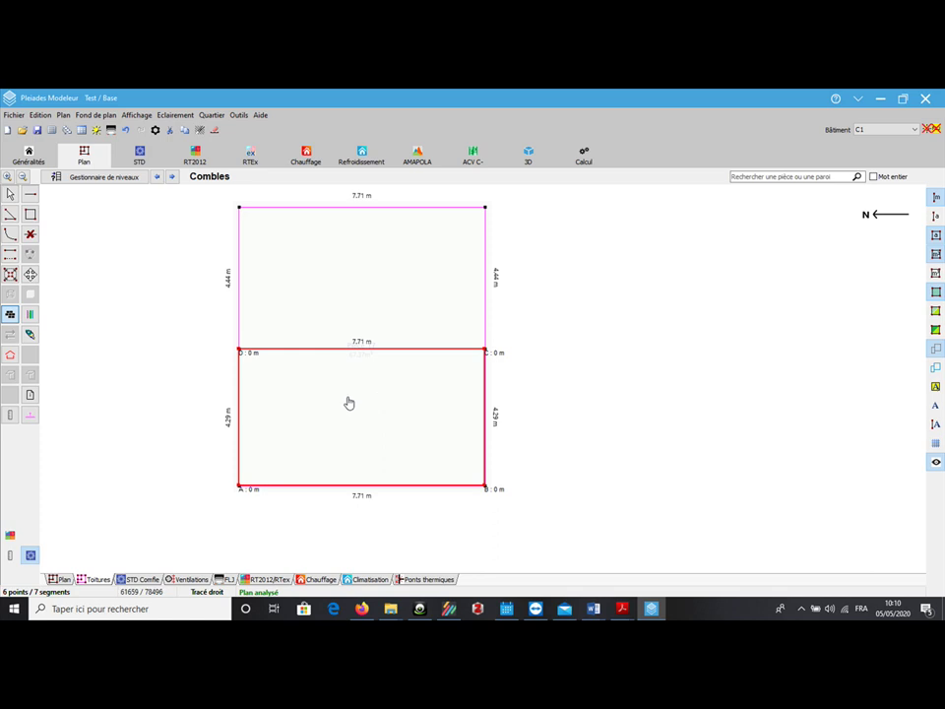
pyautogui.scroll(2, 350, 402)
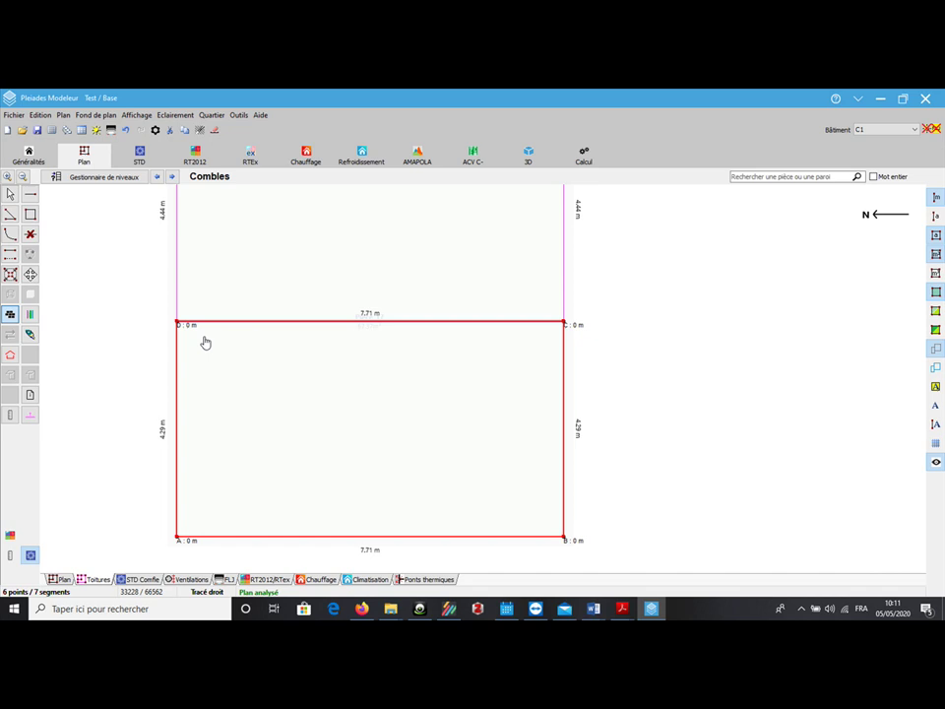
pyautogui.click(248, 369)
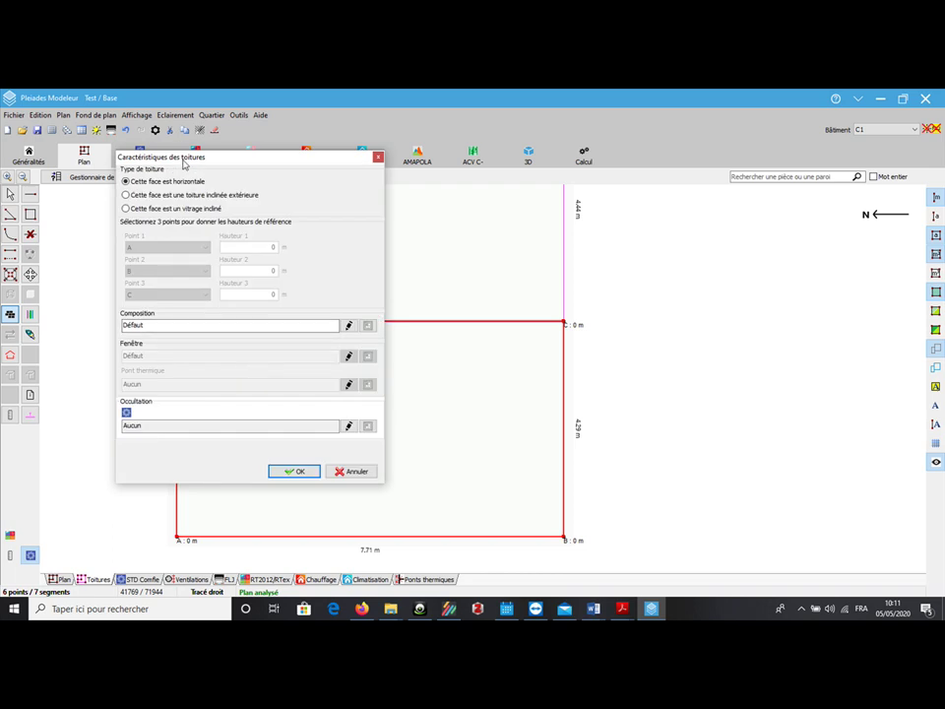
pyautogui.moveTo(185, 163); pyautogui.dragTo(597, 191)
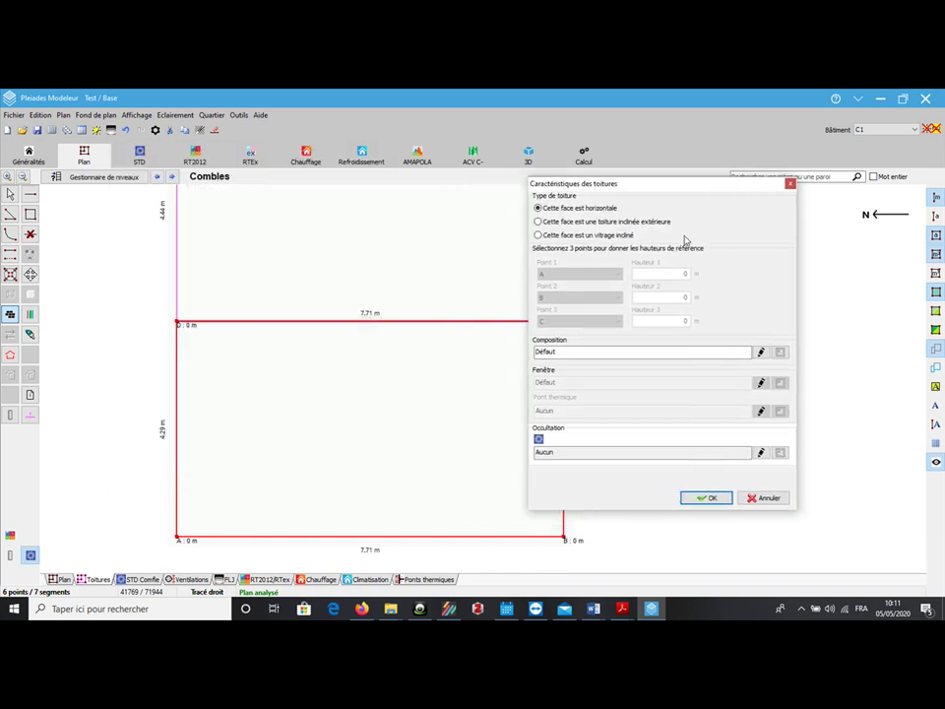
pyautogui.click(567, 225)
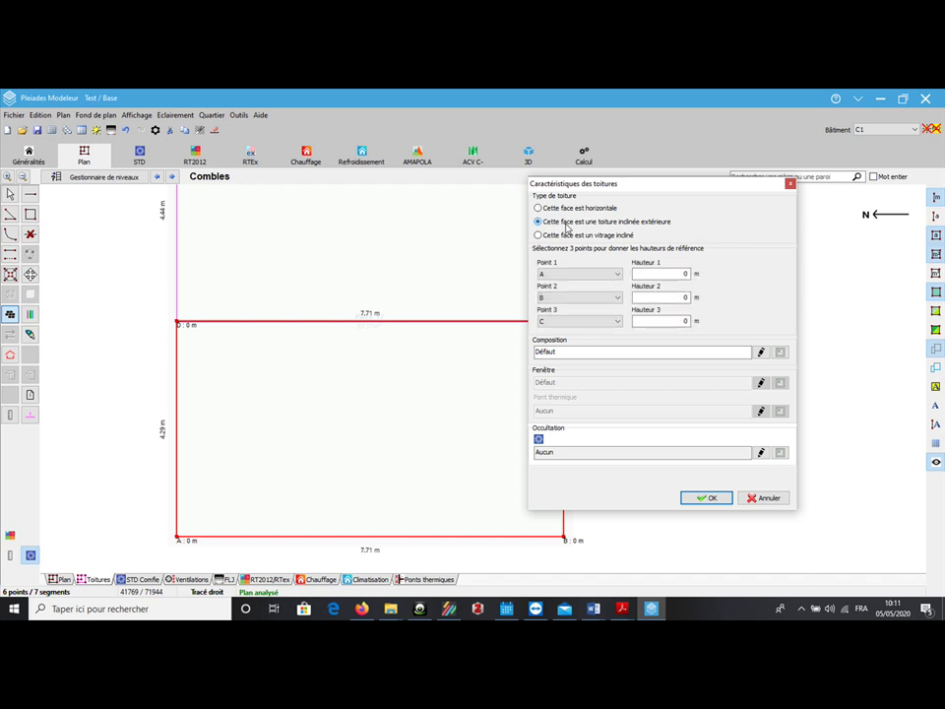
pyautogui.moveTo(639, 185); pyautogui.dragTo(711, 167)
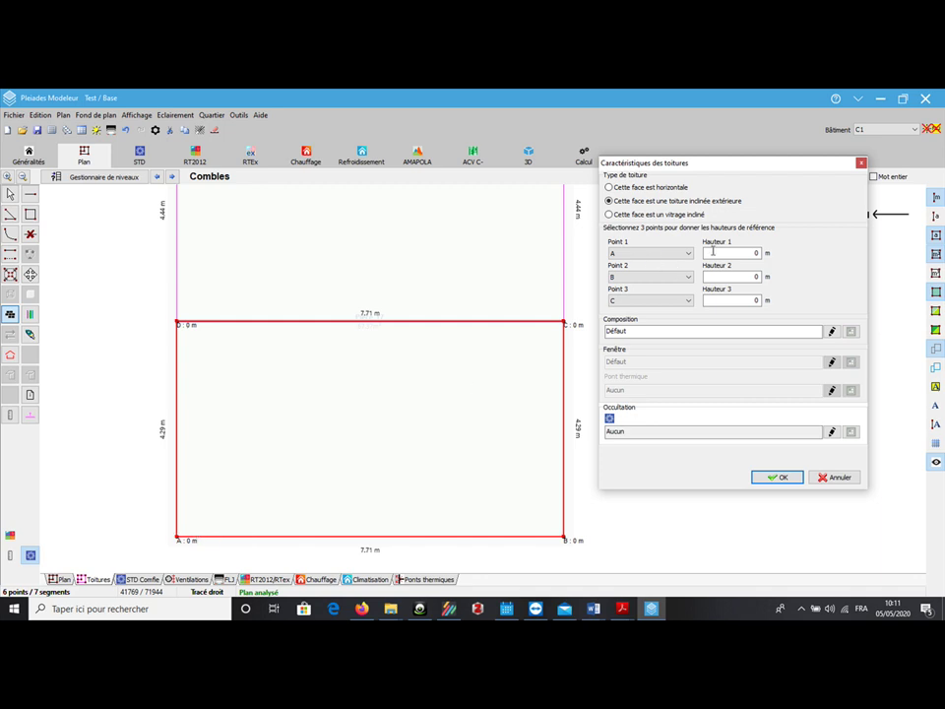
# Set the roof face's reference heights to -2.5 m at points A and B and -1.14 m at point C, and validate
pyautogui.doubleClick(753, 252)
pyautogui.press('BackSpace')
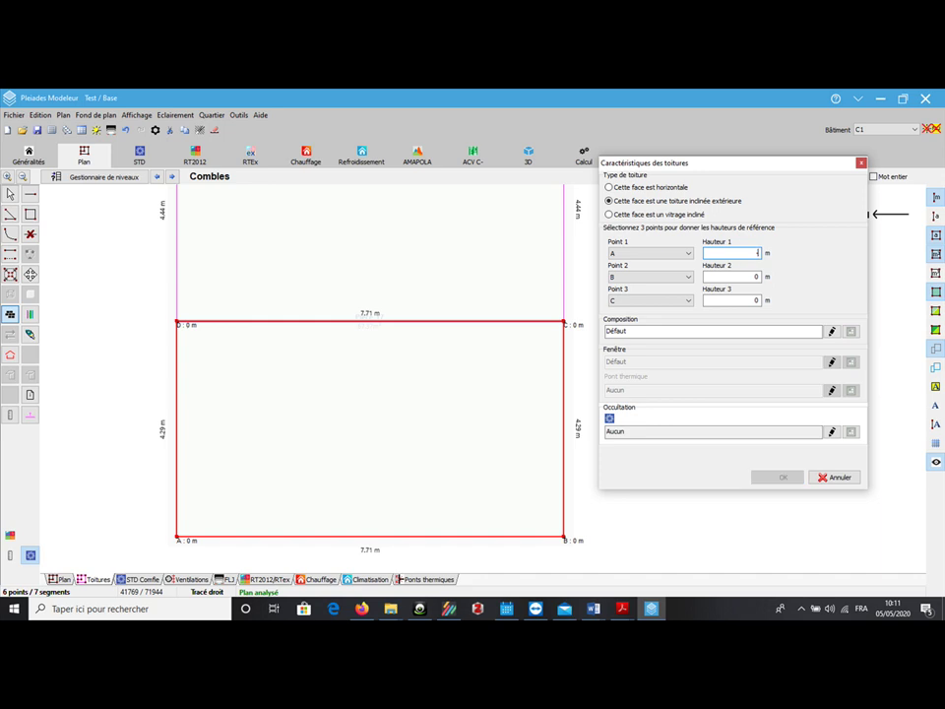
pyautogui.write('-2.9')
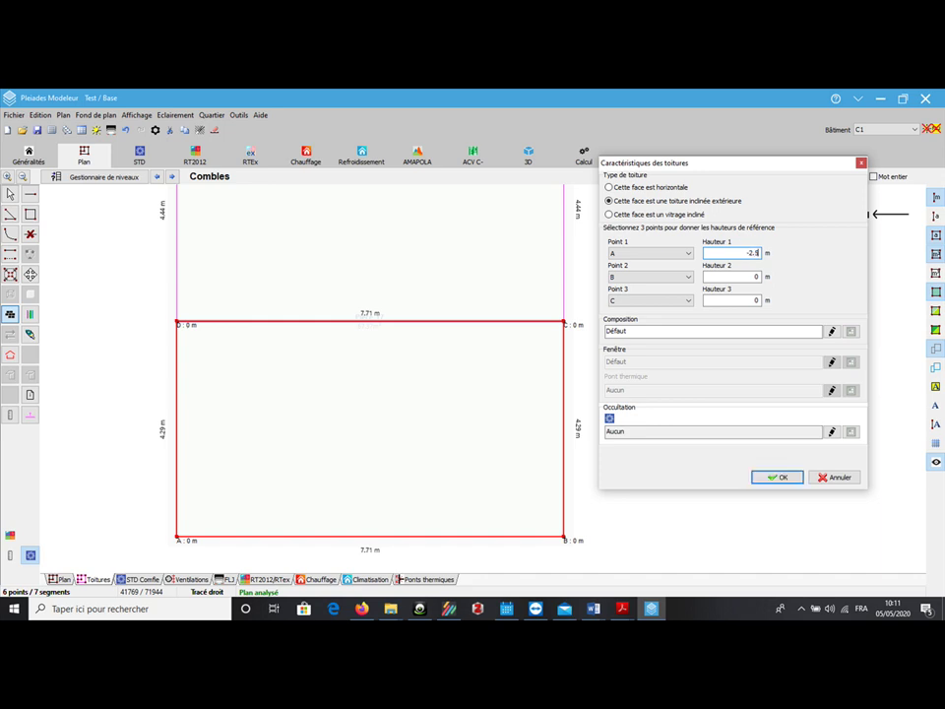
pyautogui.press('BackSpace')
pyautogui.write('5')
pyautogui.doubleClick(756, 277)
pyautogui.press('BackSpace')
pyautogui.write('-2.5')
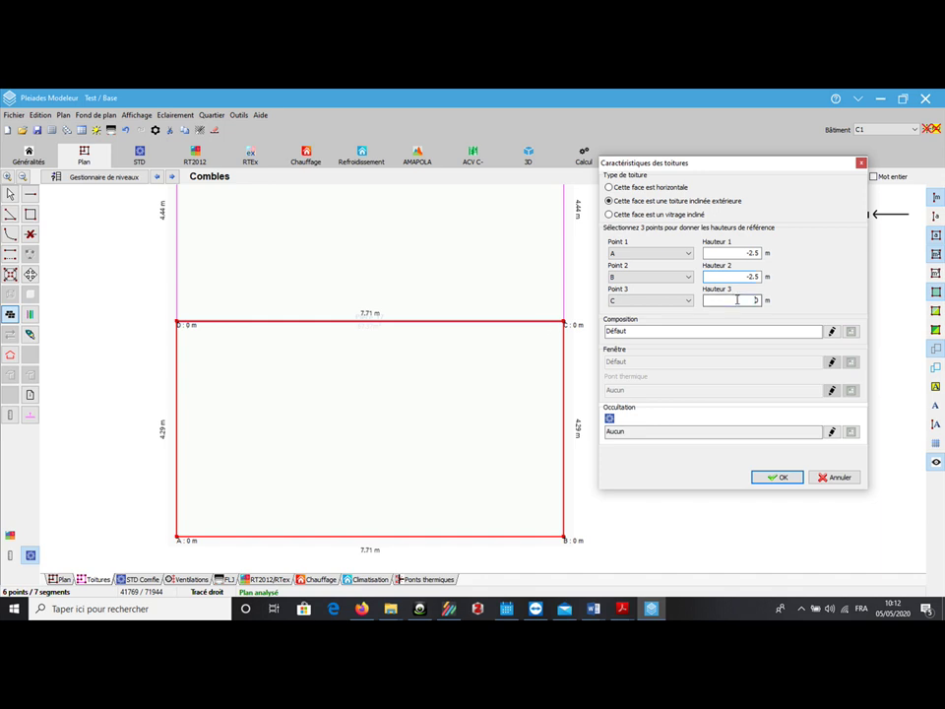
pyautogui.moveTo(737, 299); pyautogui.dragTo(769, 298)
pyautogui.press('BackSpace')
pyautogui.write('-')
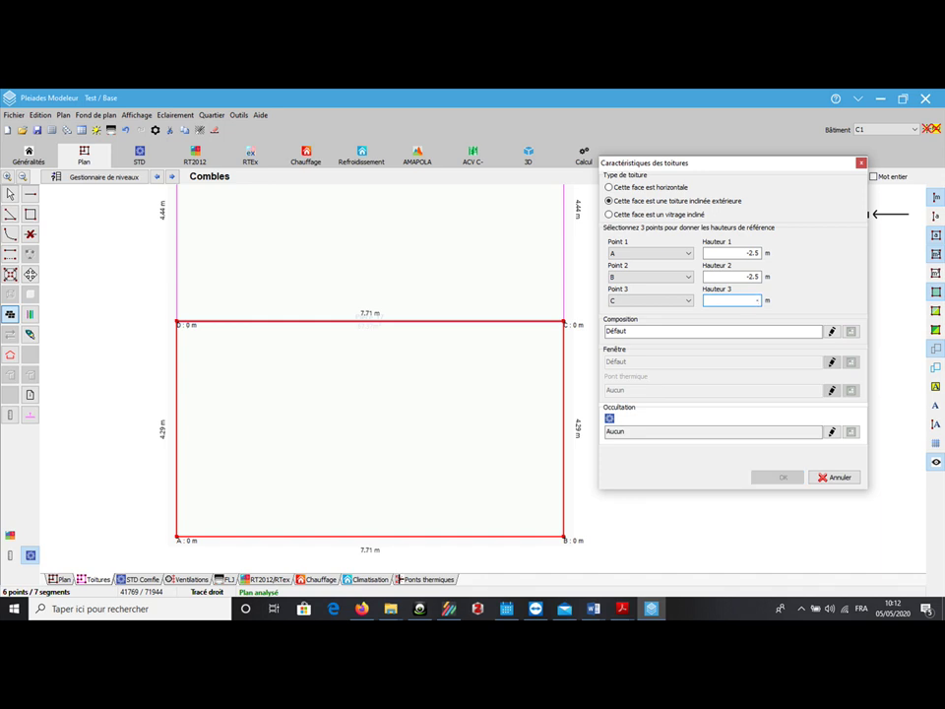
pyautogui.write('1.14')
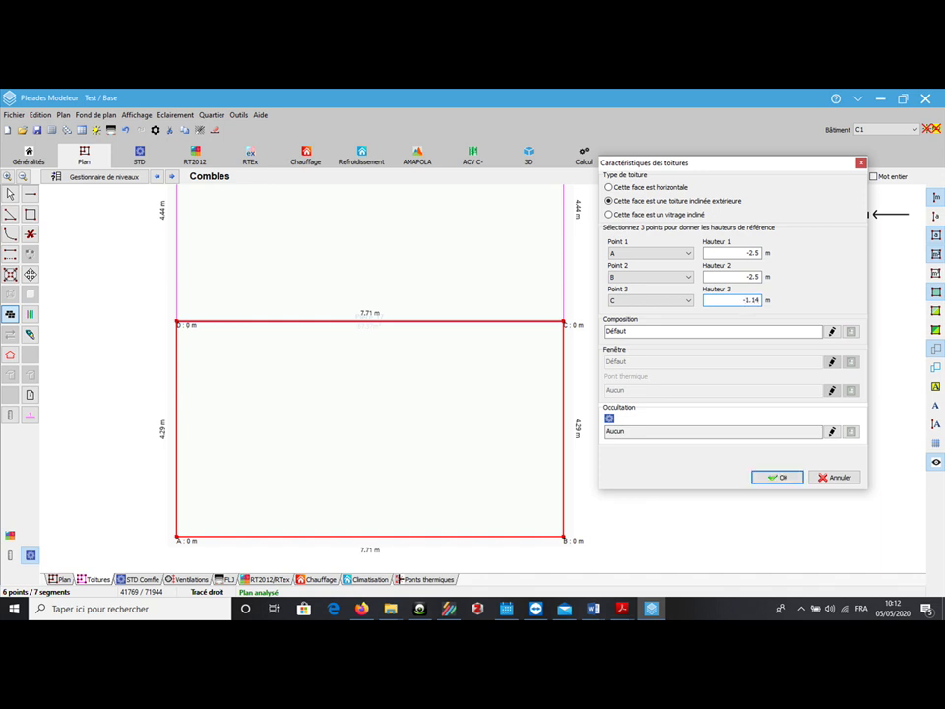
pyautogui.click(778, 478)
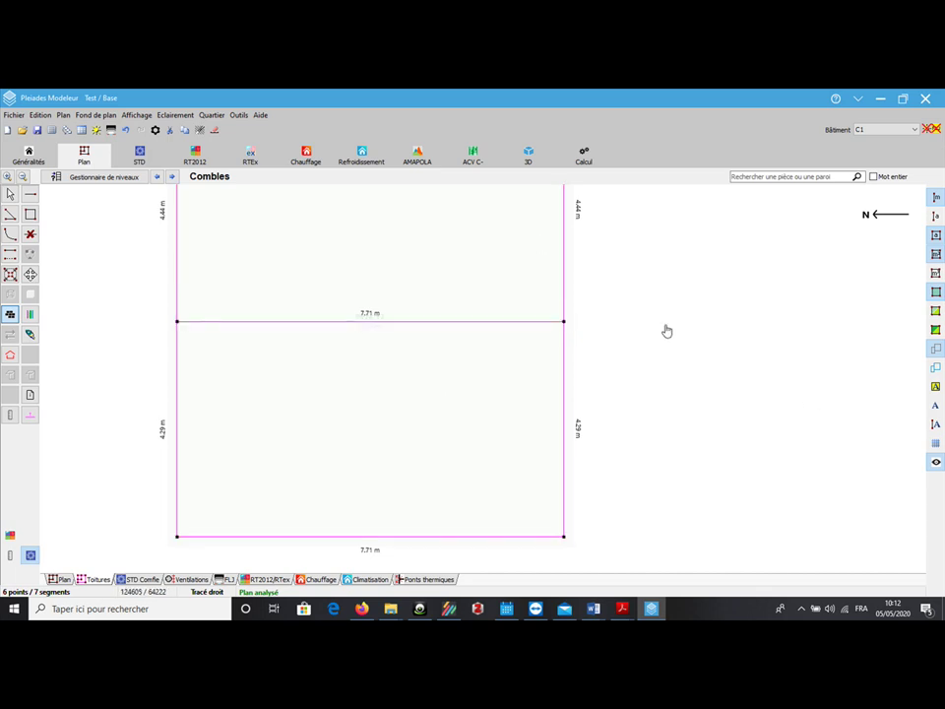
# Display the building in 3D and inspect the sloped roof face from several sides
pyautogui.click(523, 154)
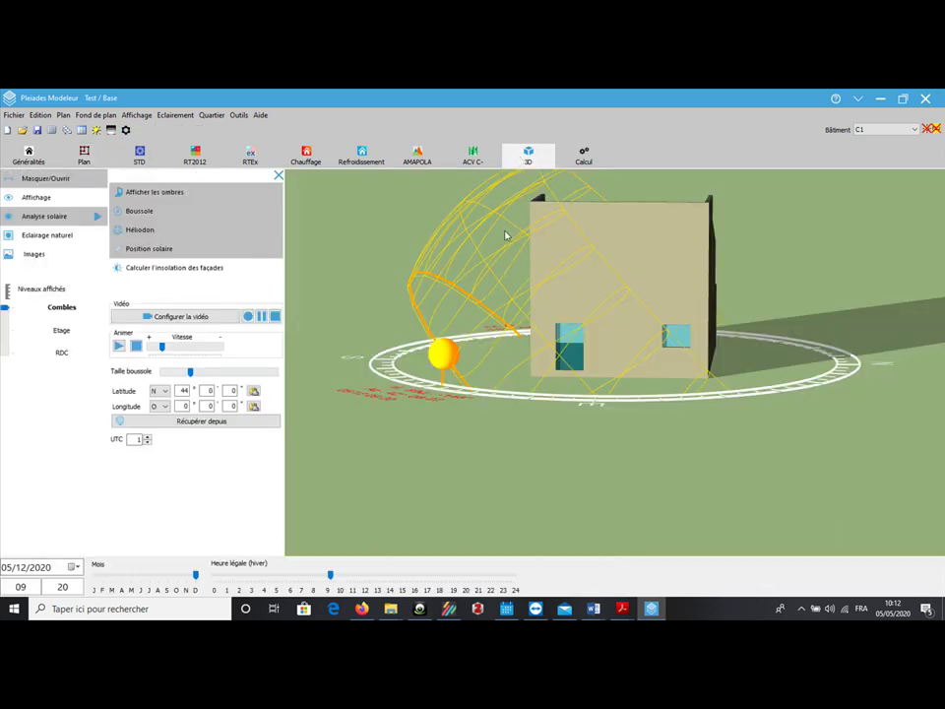
pyautogui.moveTo(618, 307); pyautogui.dragTo(393, 324)
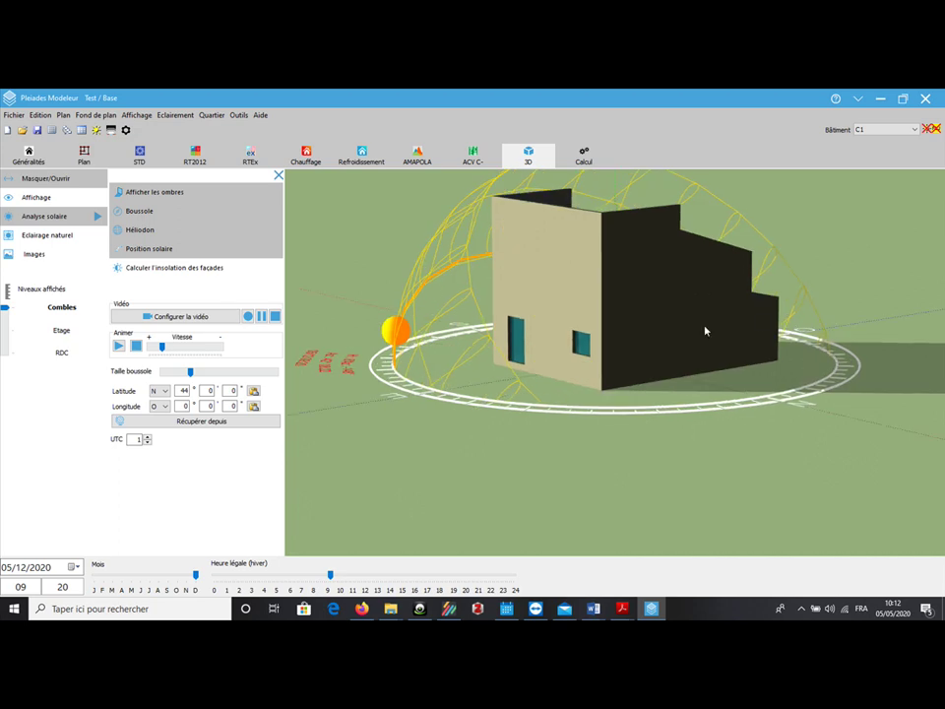
pyautogui.moveTo(707, 330); pyautogui.dragTo(420, 336)
pyautogui.moveTo(731, 331); pyautogui.dragTo(653, 358)
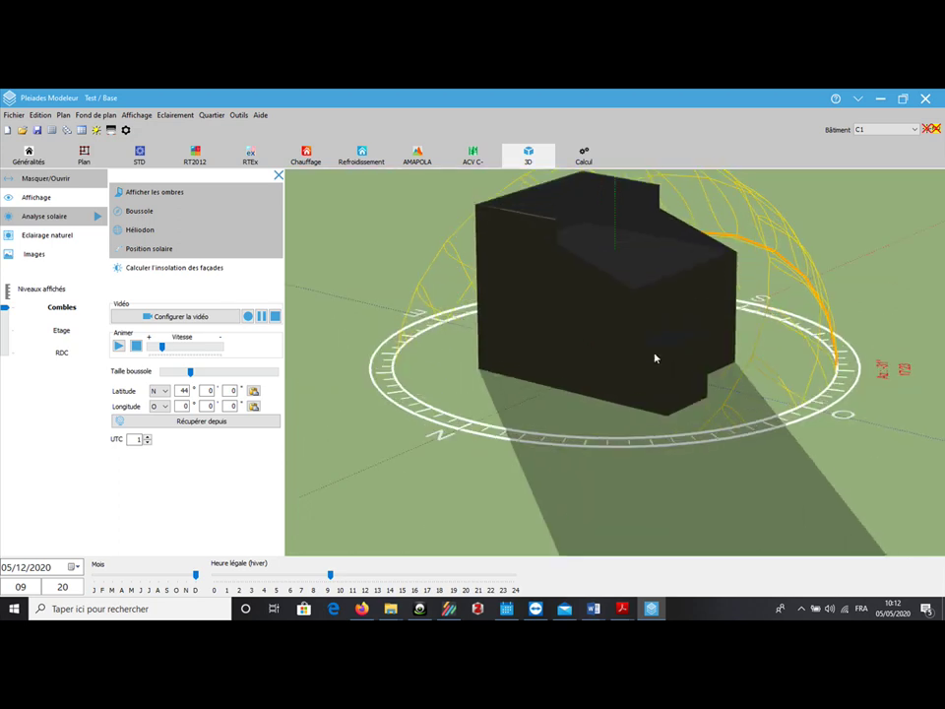
# Turn off the shadow display in the 3D view of the building
pyautogui.click(159, 192)
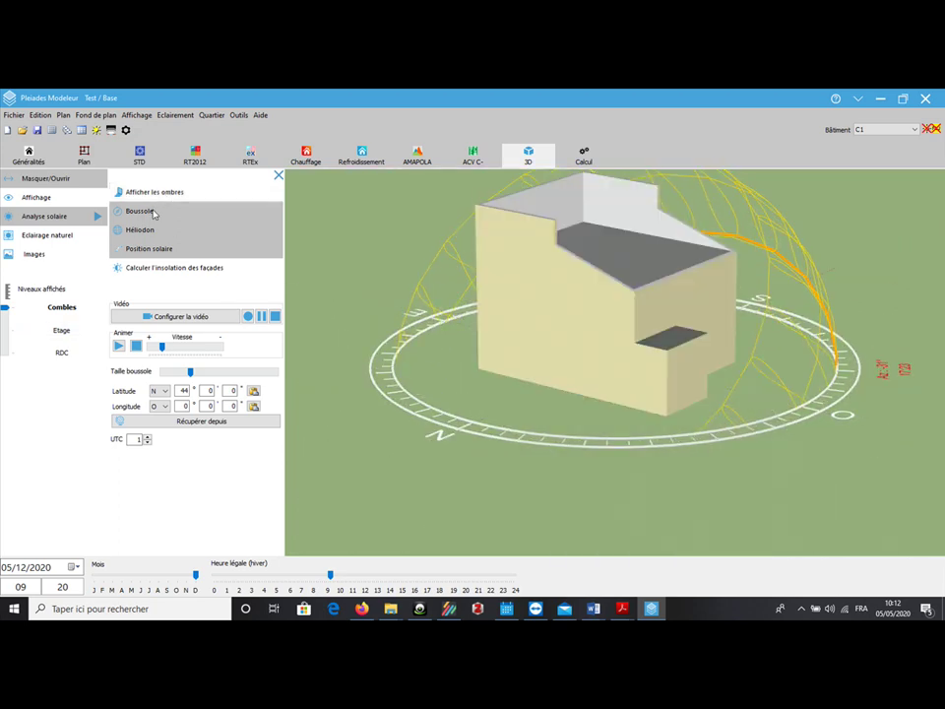
pyautogui.moveTo(502, 288); pyautogui.dragTo(525, 291)
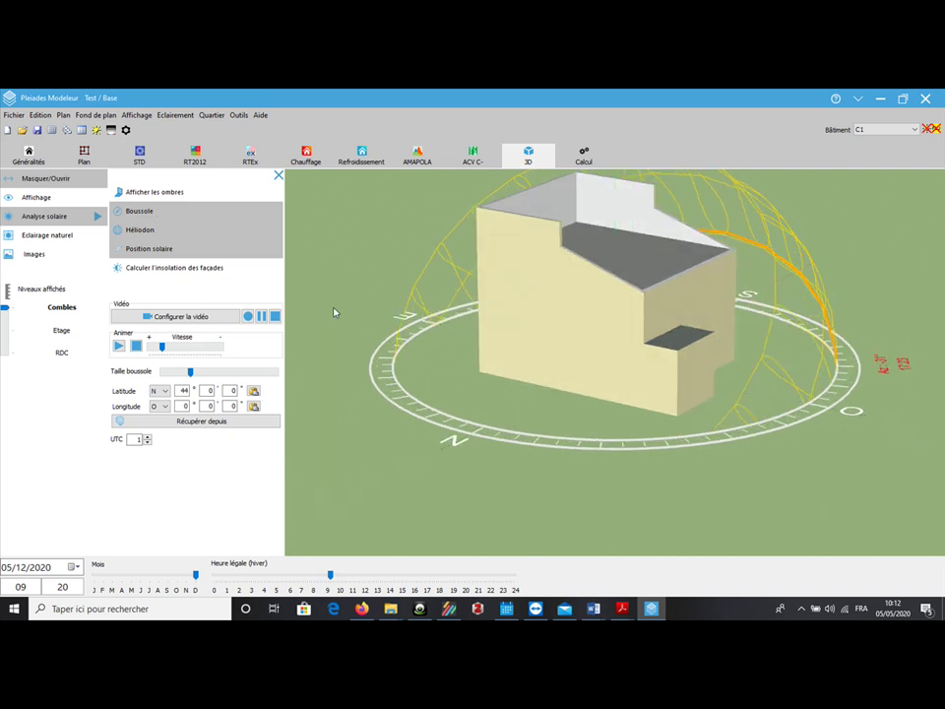
pyautogui.click(142, 192)
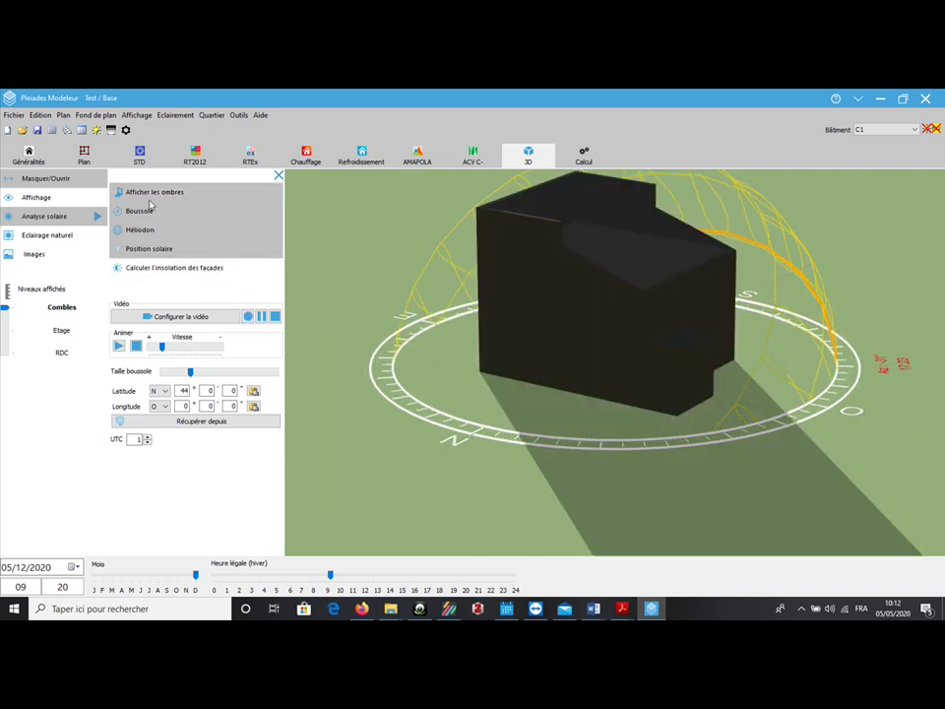
pyautogui.click(140, 192)
# Display the roof in the 3D view and inspect the transition between the sloped face and the higher flat part
pyautogui.click(36, 196)
pyautogui.click(145, 210)
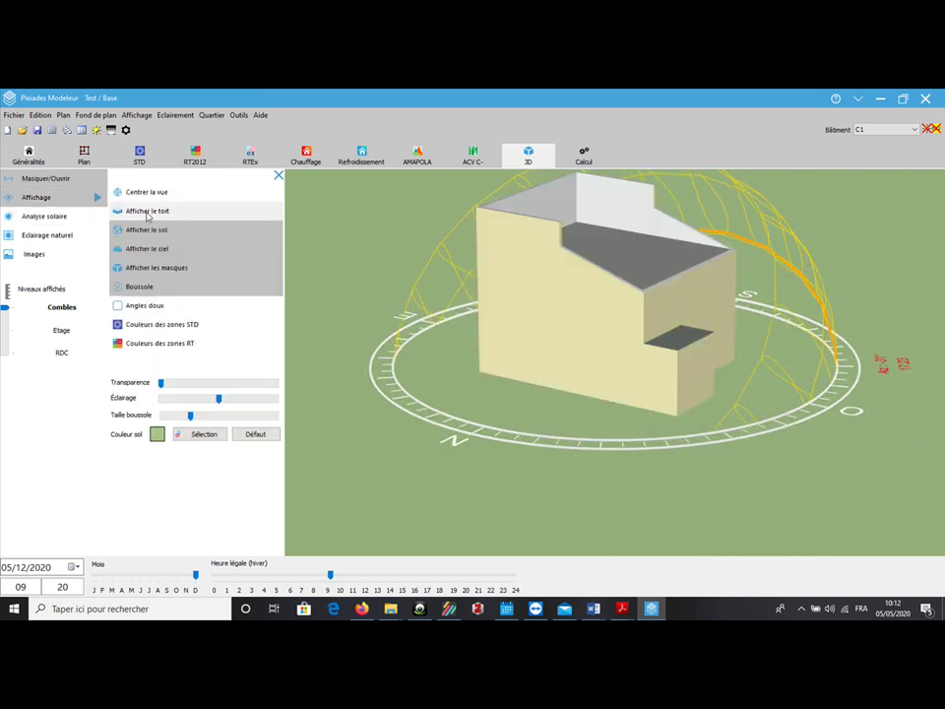
pyautogui.moveTo(576, 305); pyautogui.dragTo(756, 274)
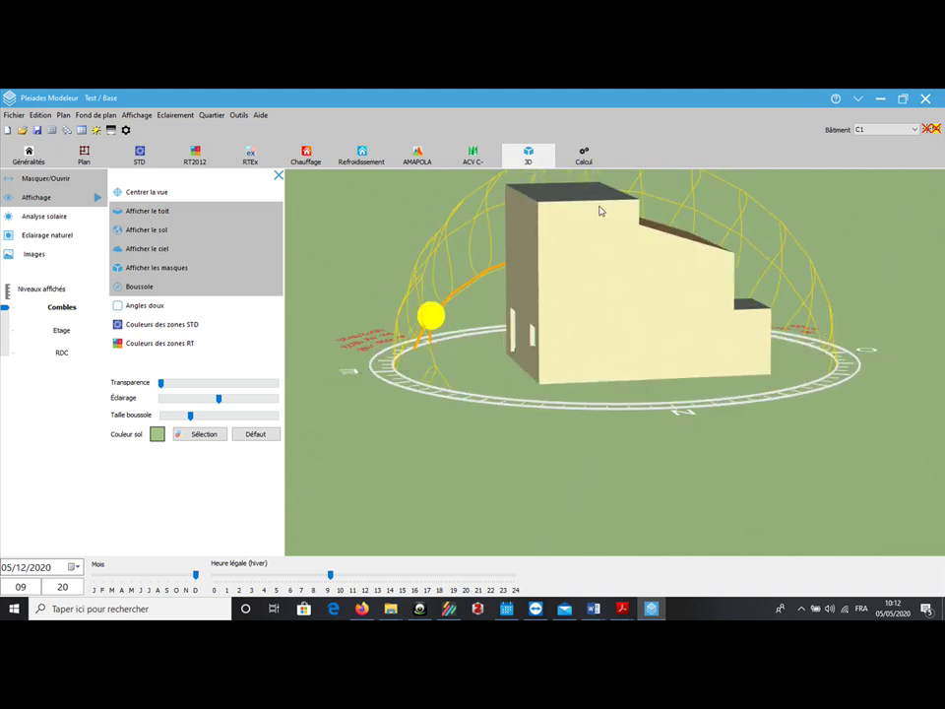
pyautogui.moveTo(605, 213); pyautogui.dragTo(546, 208)
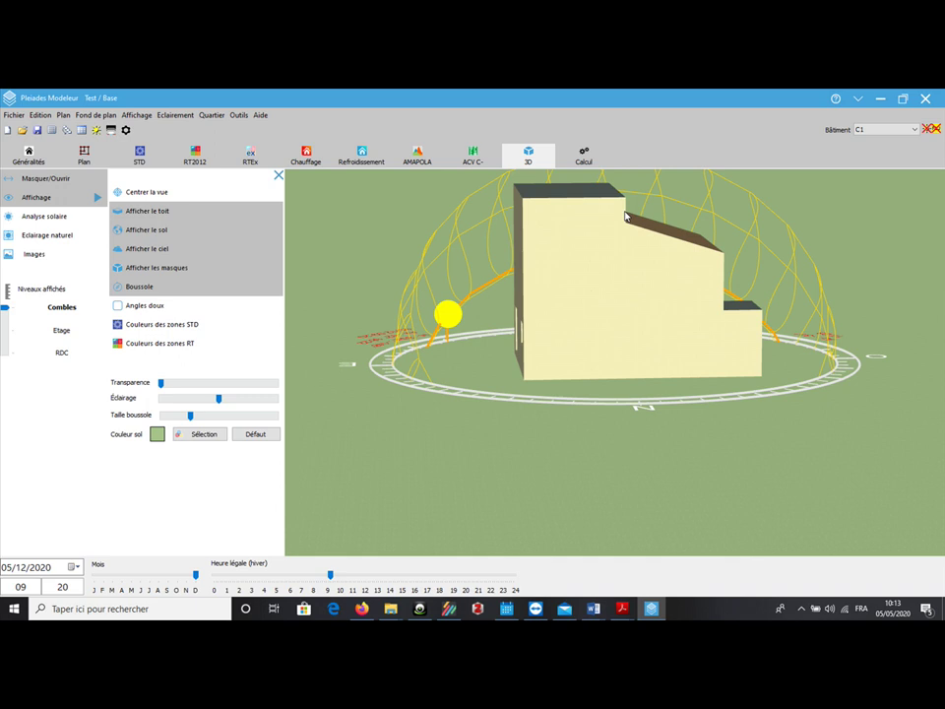
# Return to the Combles plan, open the characteristics of the 4.44 m deep roof face and define it as an exterior sloped roof (toiture inclinée extérieure)
pyautogui.click(85, 158)
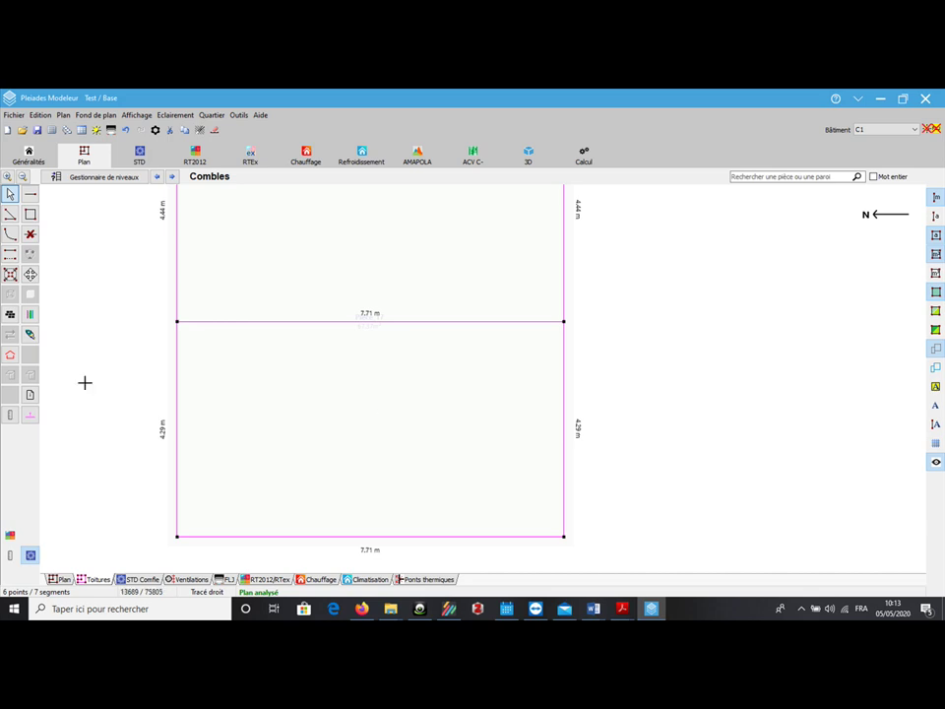
pyautogui.click(9, 314)
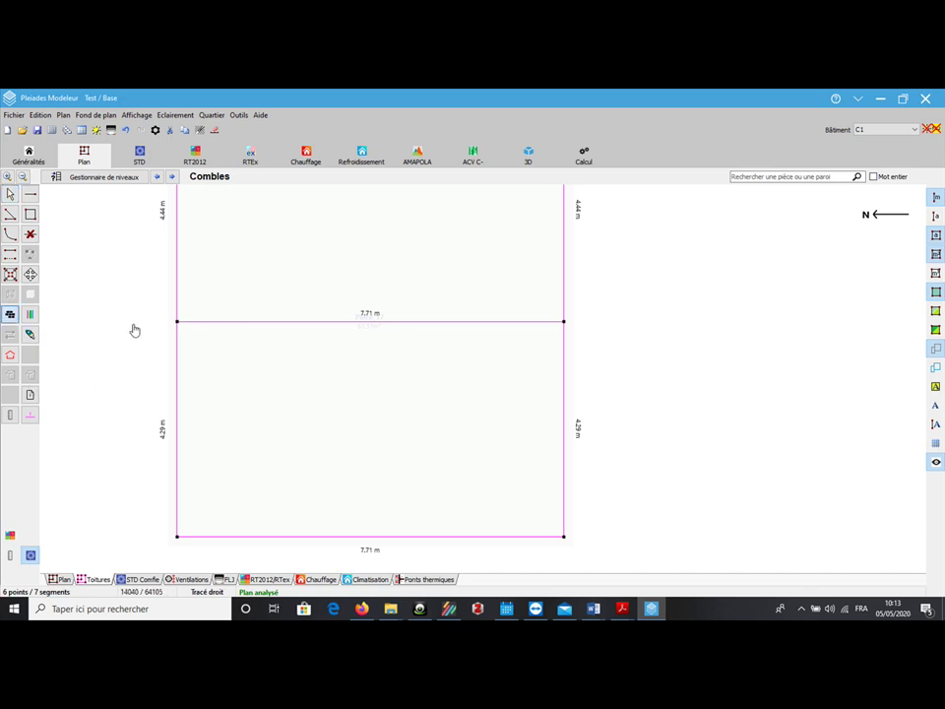
pyautogui.scroll(-5, 681, 288)
pyautogui.moveTo(679, 285); pyautogui.dragTo(690, 402, button='middle')
pyautogui.scroll(1, 690, 402)
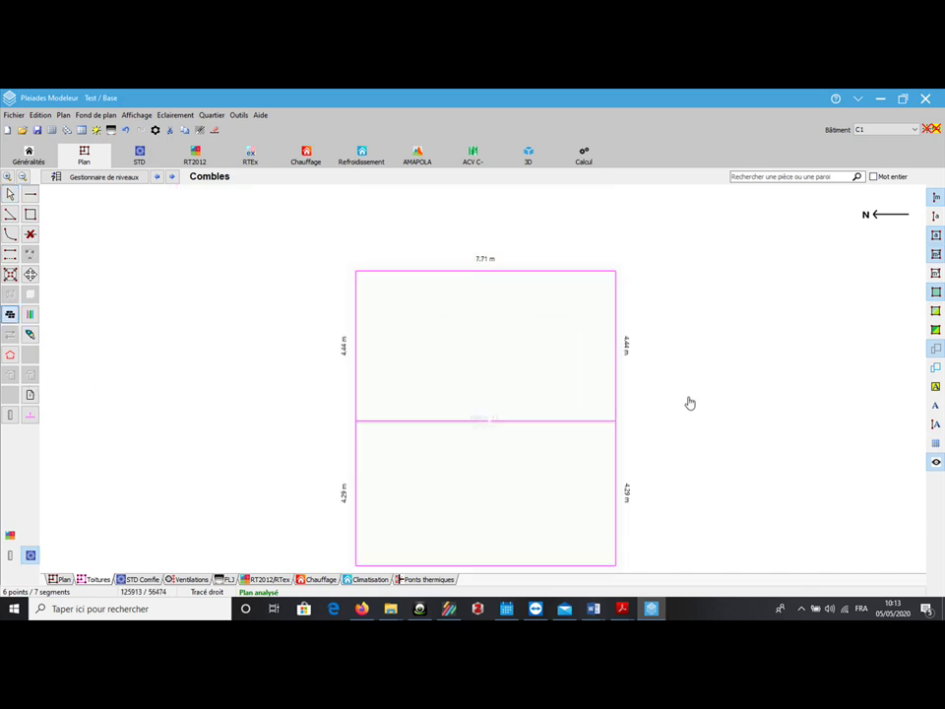
pyautogui.click(482, 355)
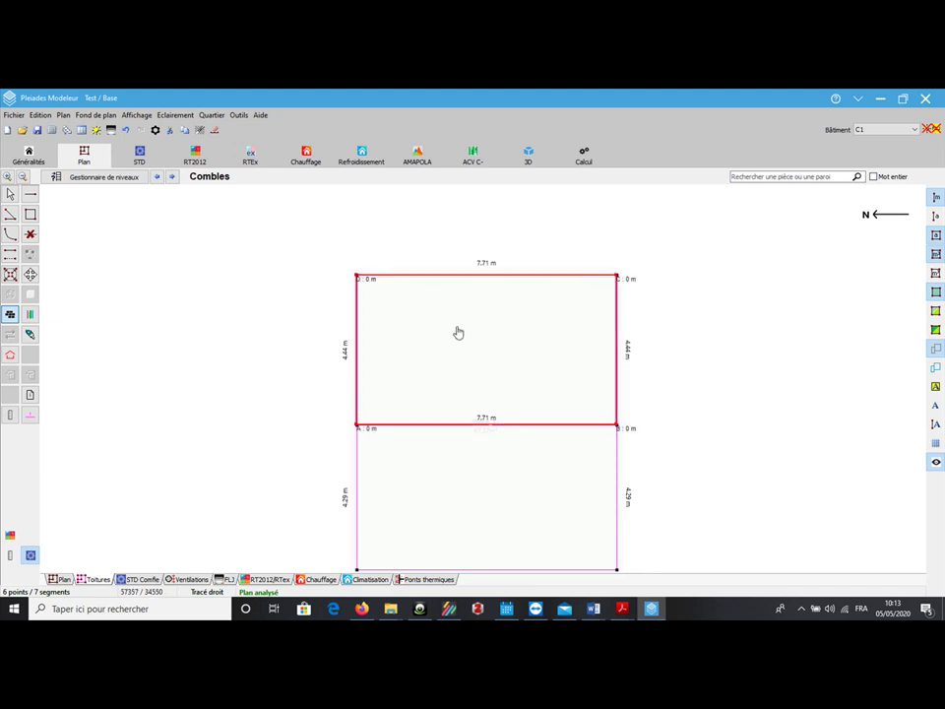
pyautogui.scroll(2, 458, 333)
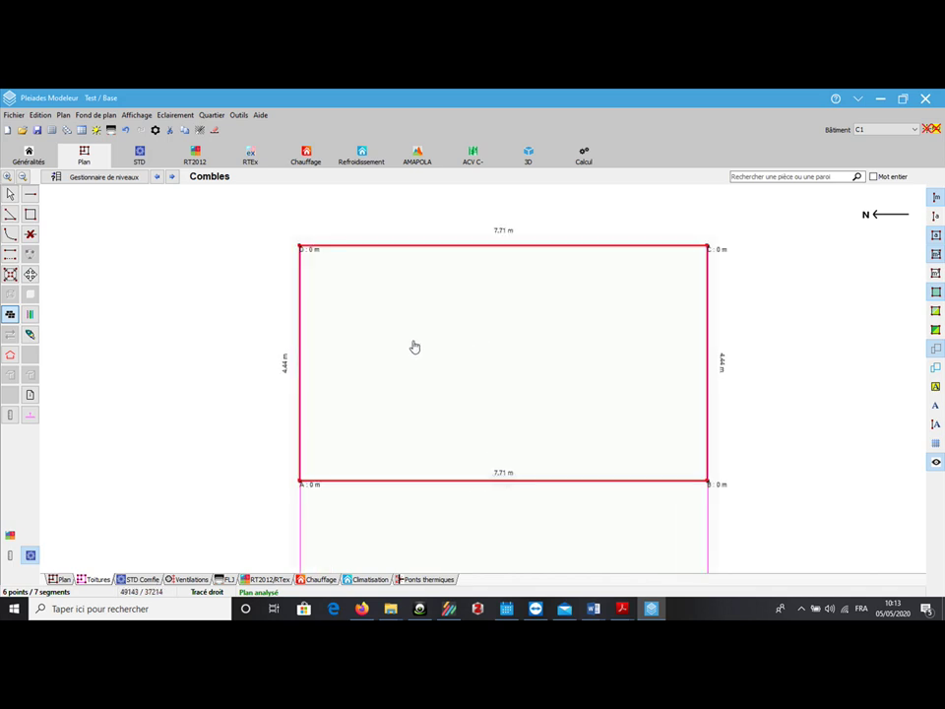
pyautogui.doubleClick(414, 347)
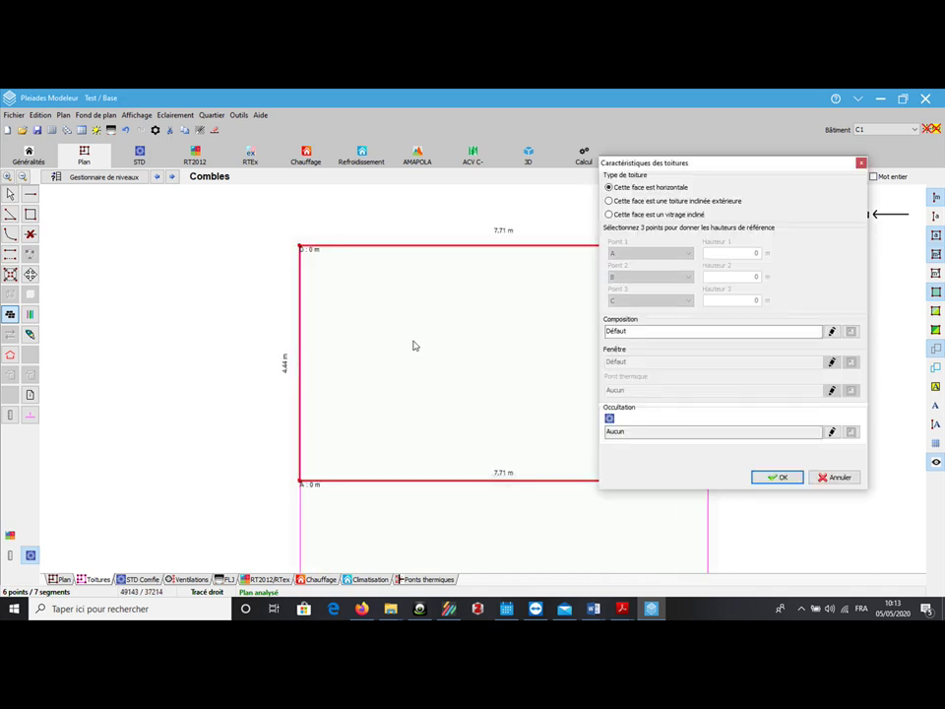
pyautogui.click(660, 203)
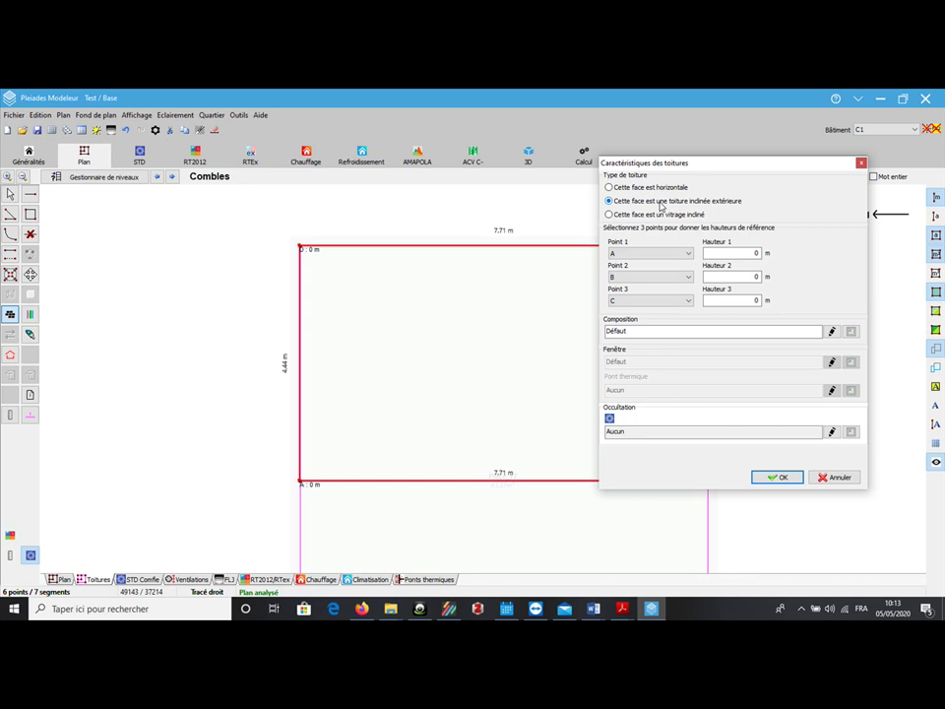
# Set the 4.44 m deep face's reference heights to -1.14 m at ridge points A and B, enter the eave height at point C, and validate
pyautogui.doubleClick(758, 253)
pyautogui.write('-1')
pyautogui.doubleClick(758, 276)
pyautogui.write('-1.14')
pyautogui.doubleClick(743, 300)
pyautogui.click(779, 479)
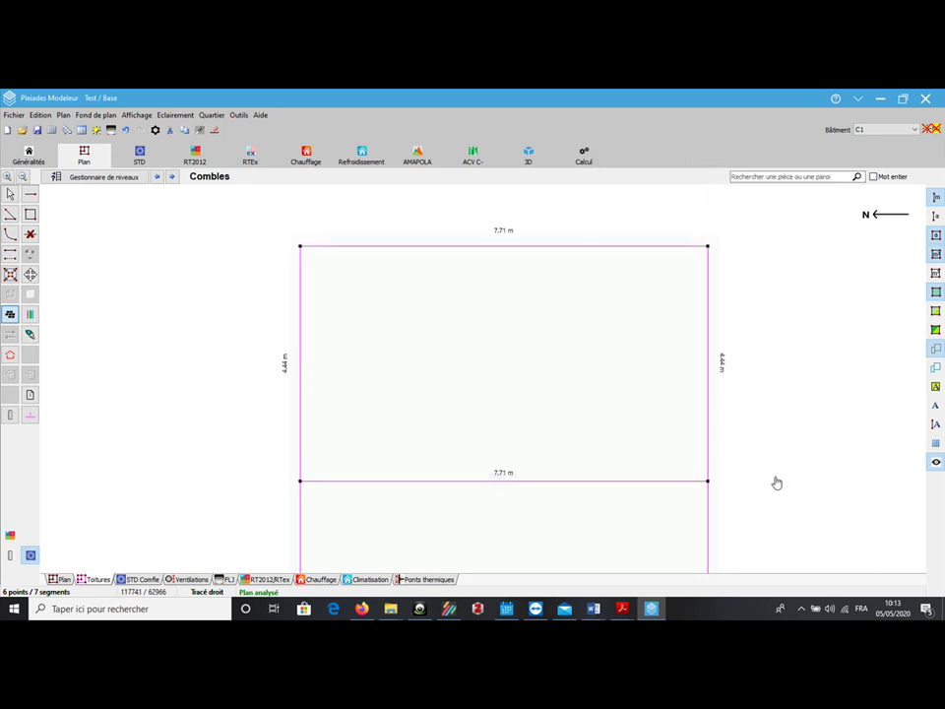
# Check the complete two-slope roof in 3D from all sides and from above, and return to the Combles plan
pyautogui.click(530, 157)
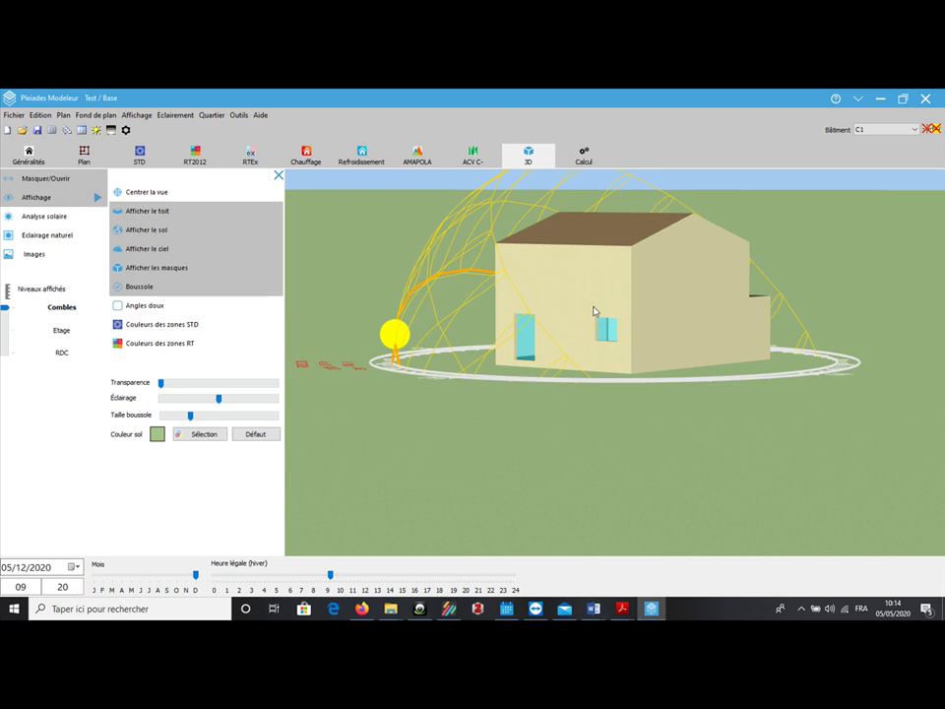
pyautogui.moveTo(594, 311); pyautogui.dragTo(876, 320)
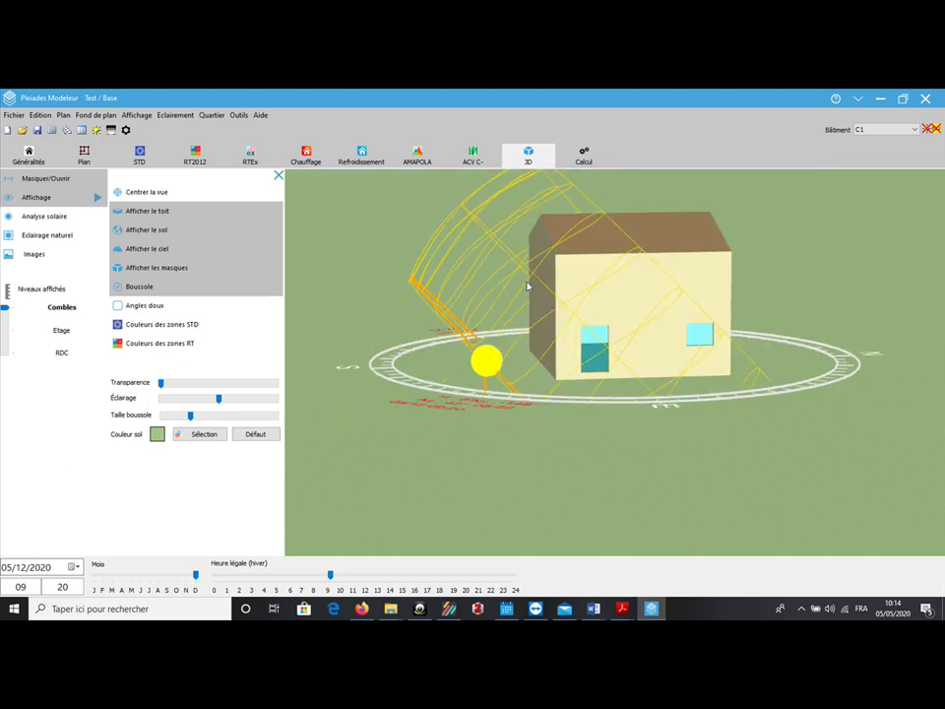
pyautogui.moveTo(527, 283); pyautogui.dragTo(830, 302)
pyautogui.moveTo(636, 265); pyautogui.dragTo(525, 295)
pyautogui.moveTo(581, 306); pyautogui.dragTo(561, 379)
pyautogui.moveTo(814, 293); pyautogui.dragTo(546, 313)
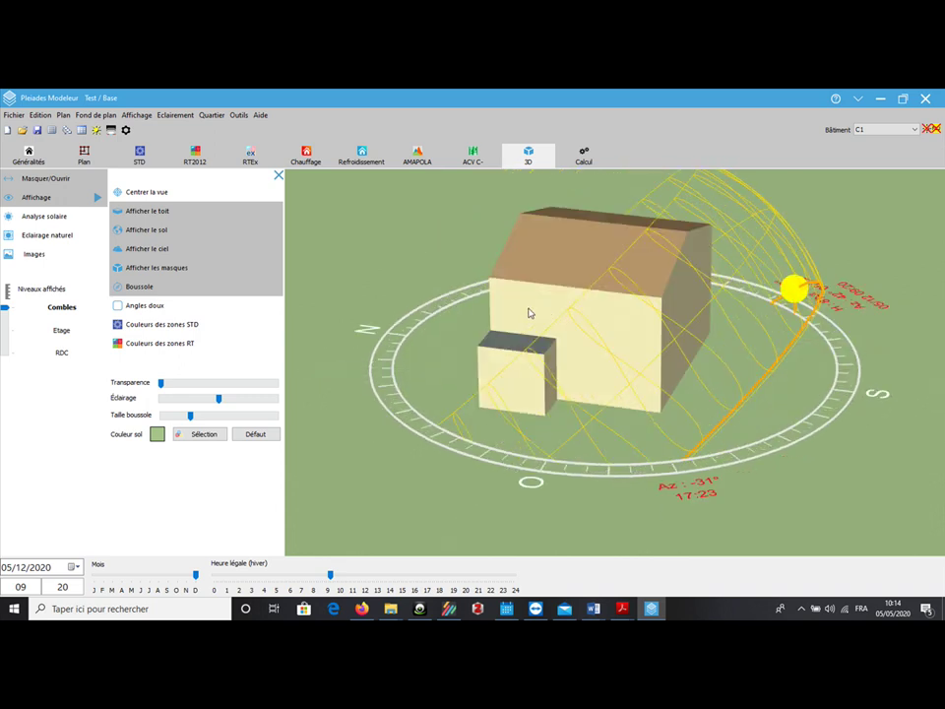
pyautogui.click(84, 155)
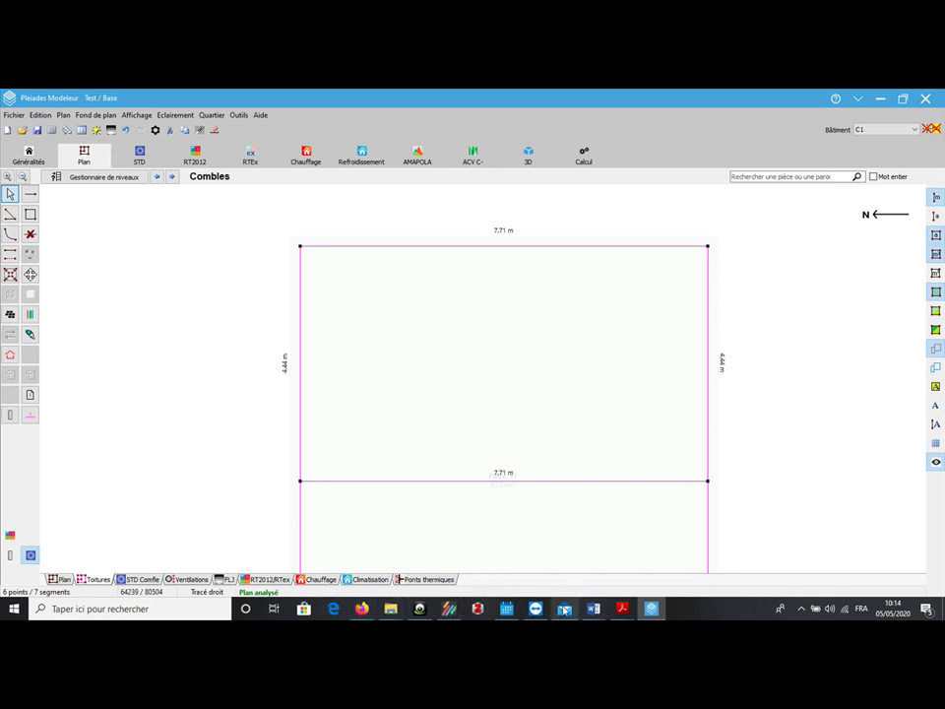
pyautogui.click(421, 610)
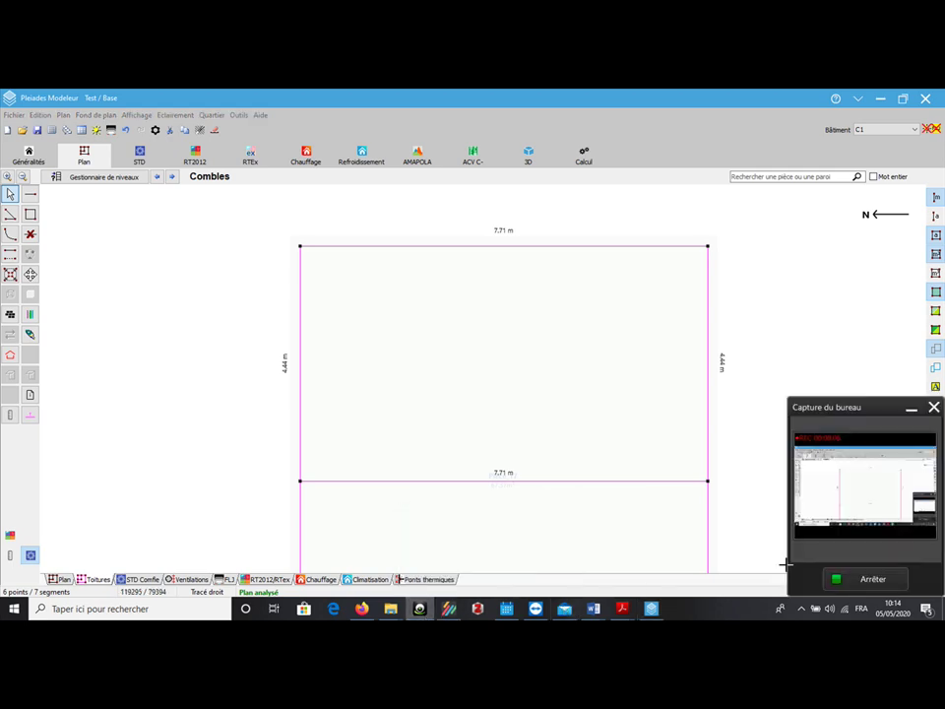